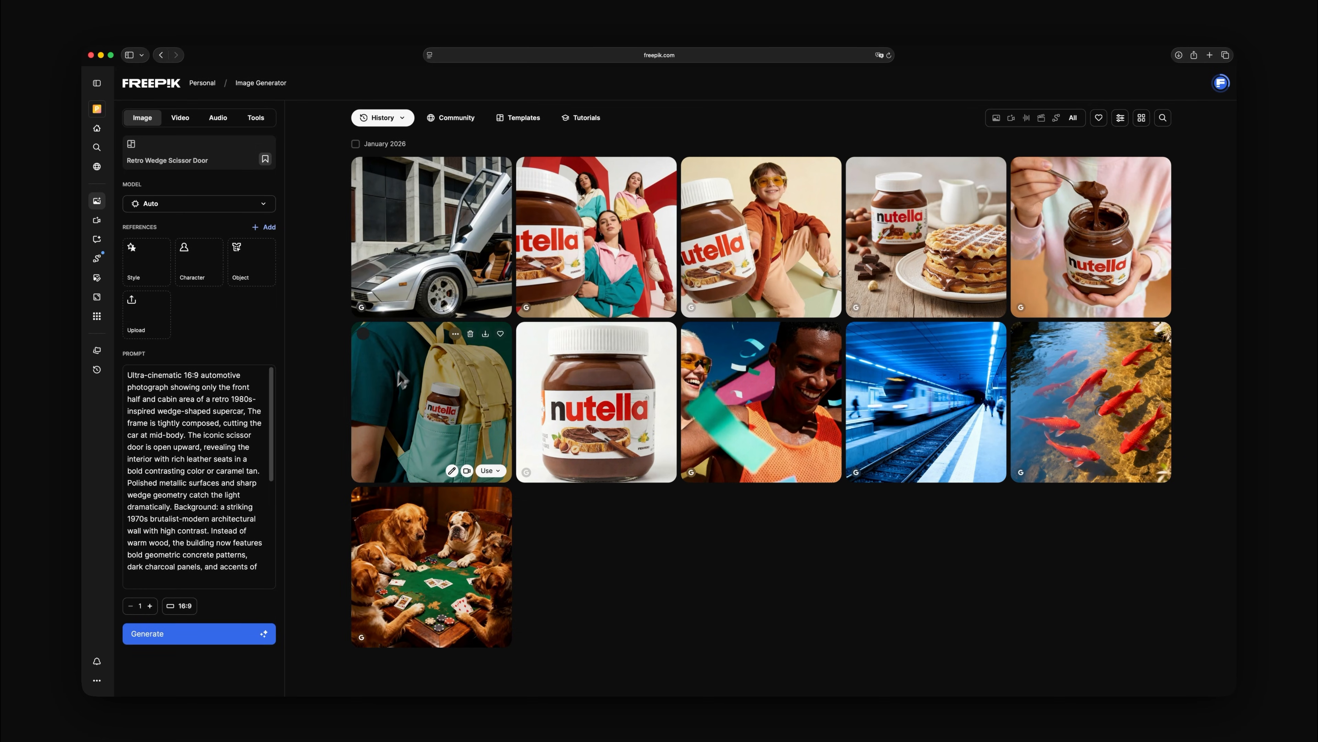
Step: Open the silver sports car image for editing and enter the prompt "Change the setting to nighttime."
left_click(472, 260)
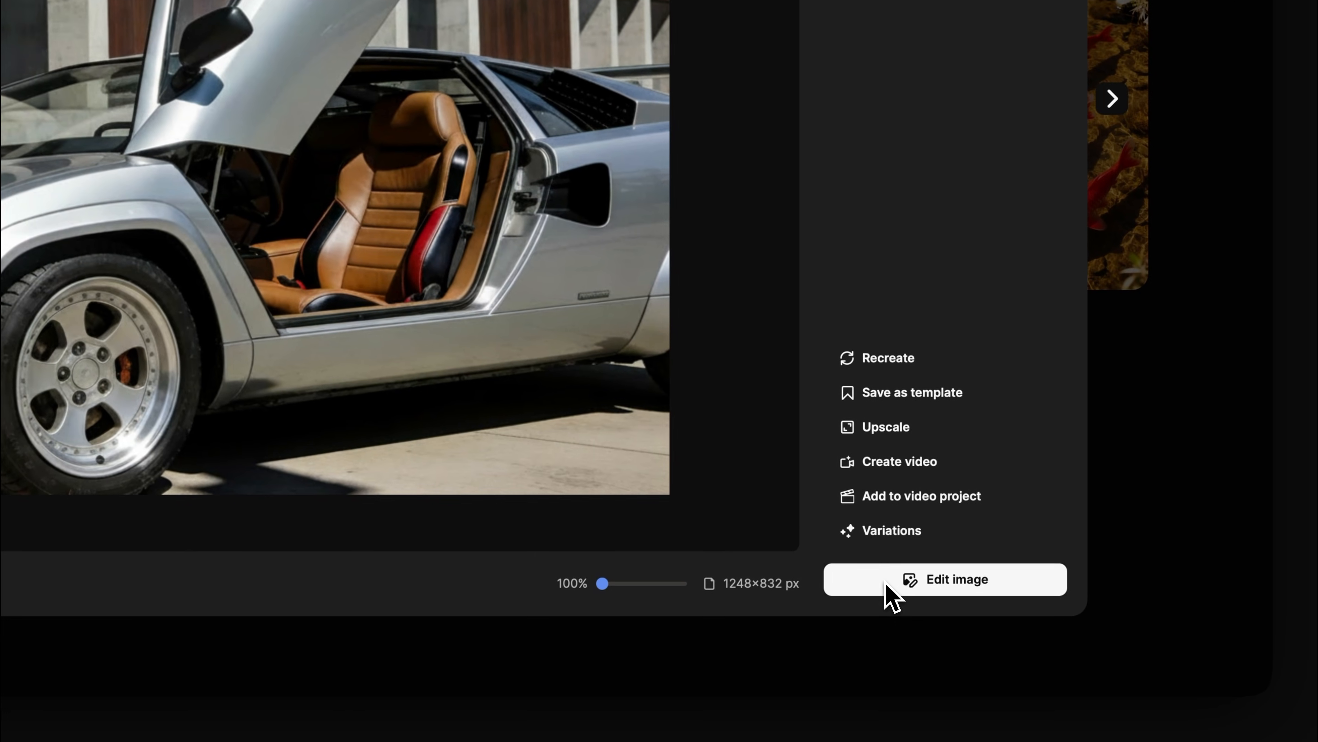
left_click(889, 594)
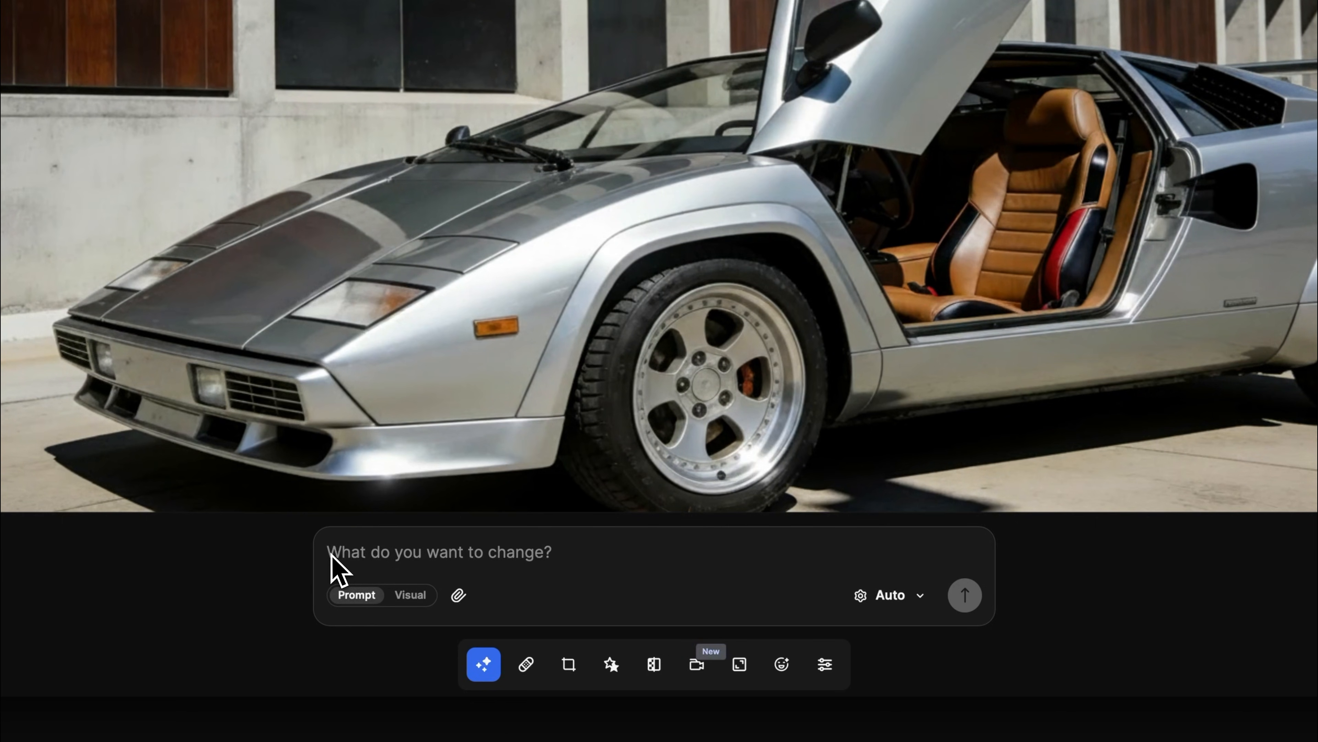
left_click(331, 553)
type("Change the setting to nighttim")
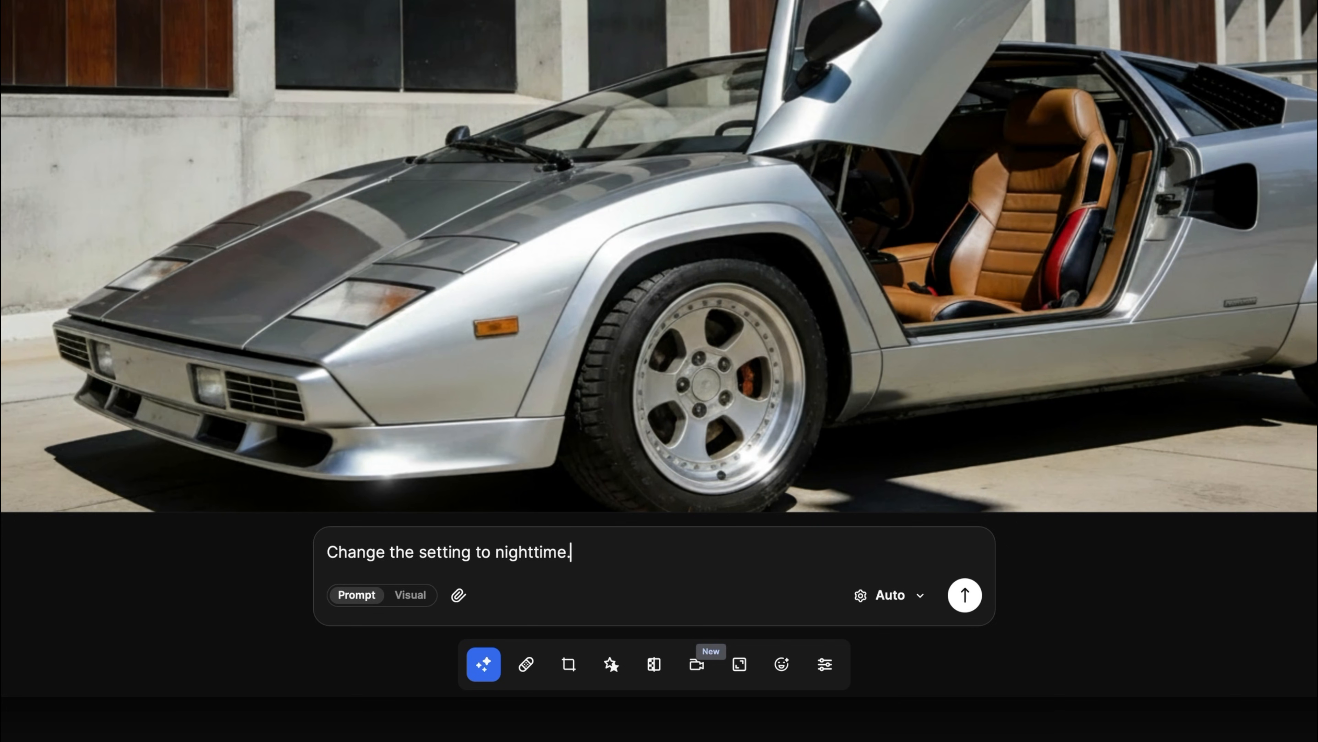
type("e.")
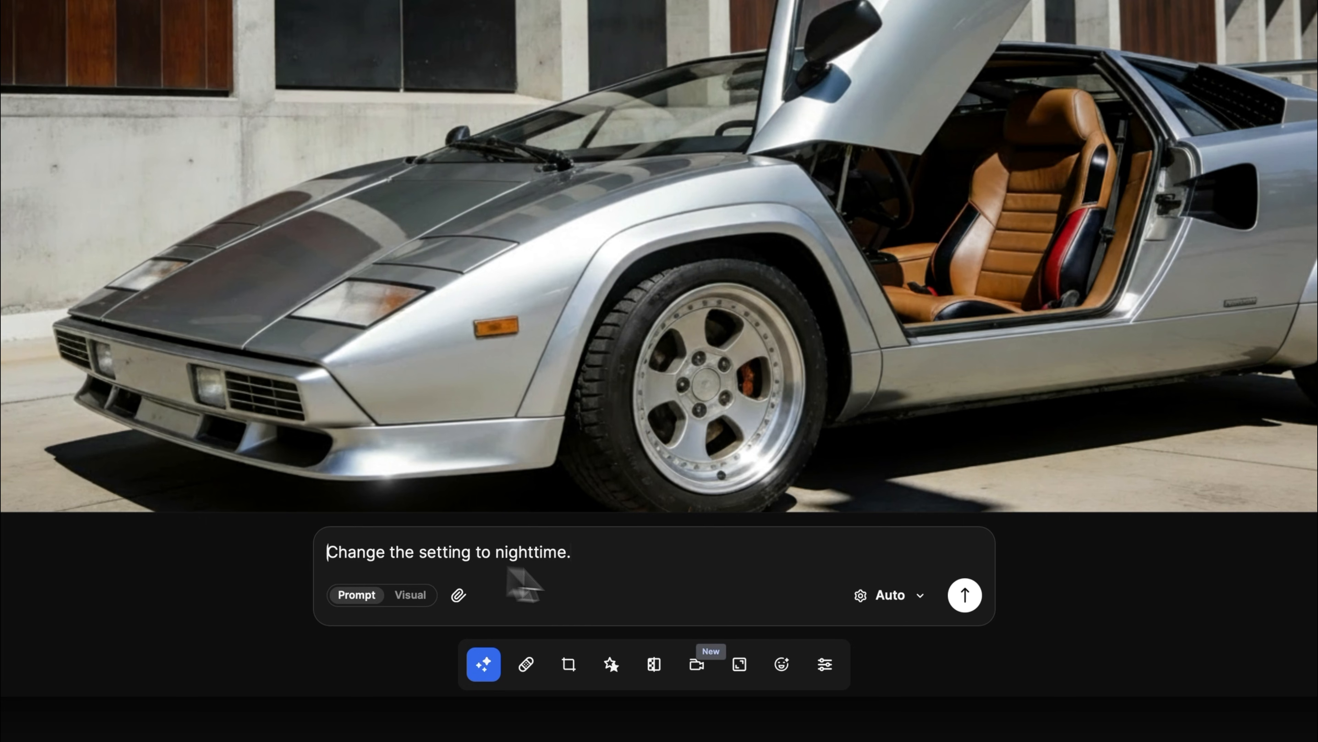
Step: Keep the model on Auto with 2 images and generate the nighttime edits
left_click(917, 597)
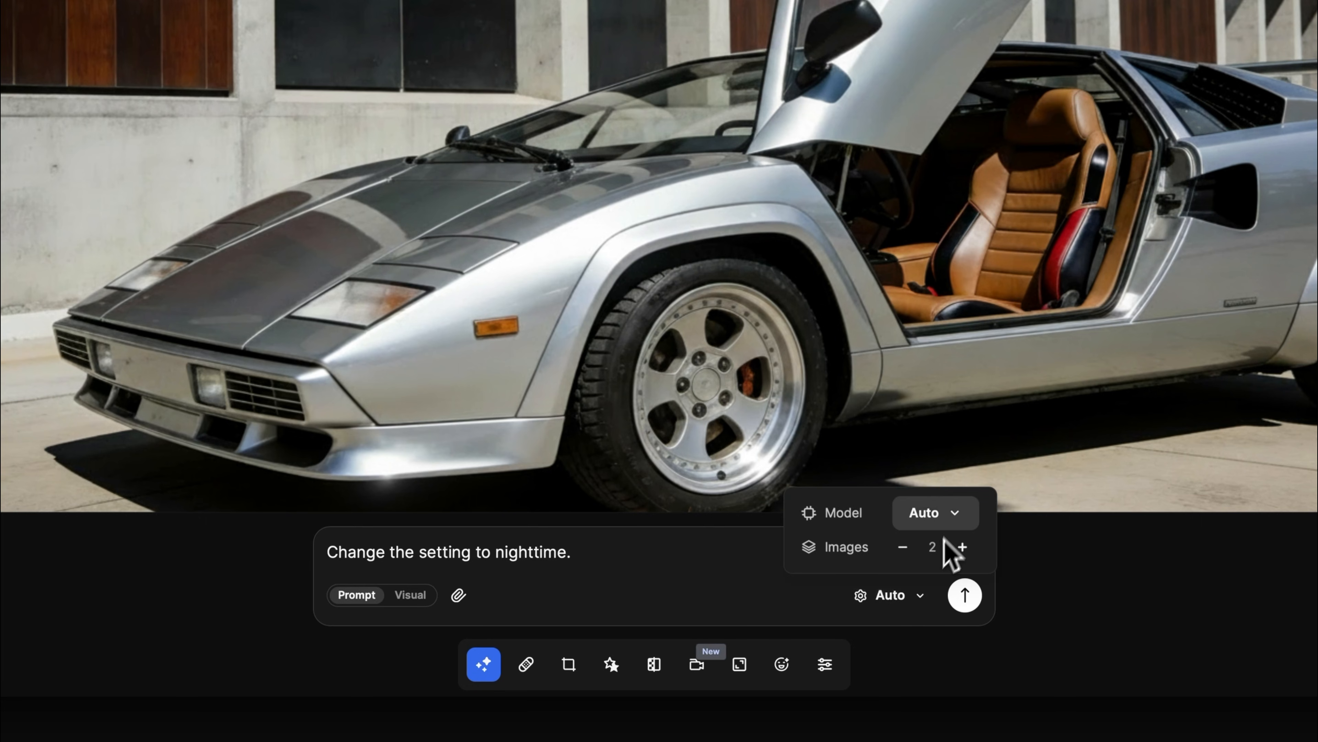
left_click(955, 514)
left_click(956, 516)
left_click(961, 549)
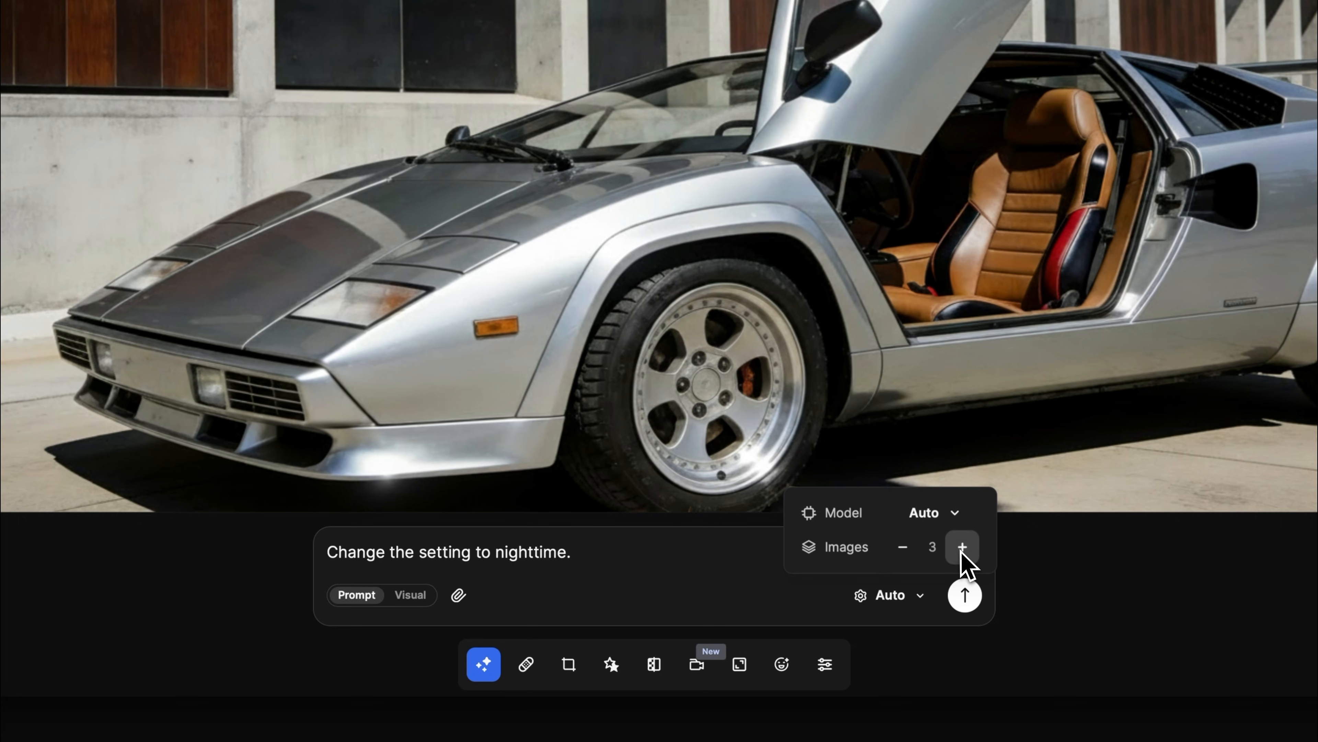
left_click(903, 548)
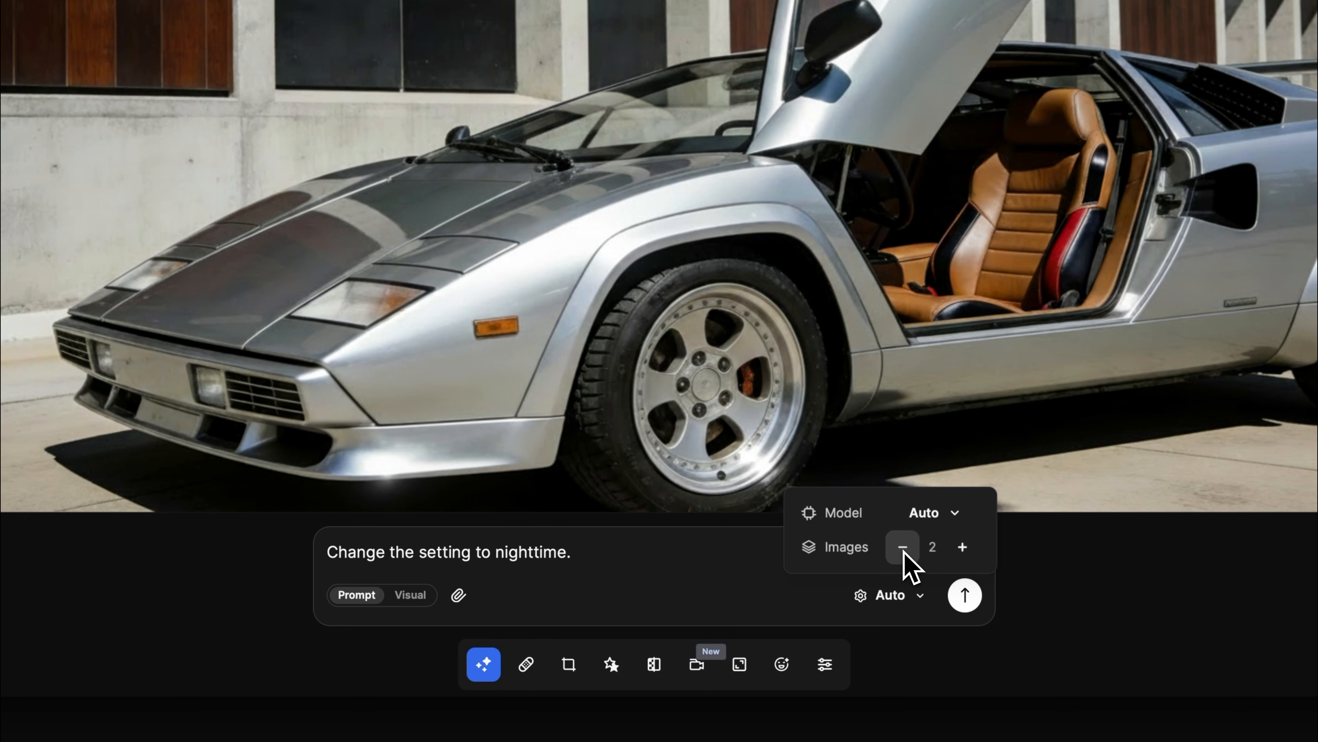
left_click(964, 596)
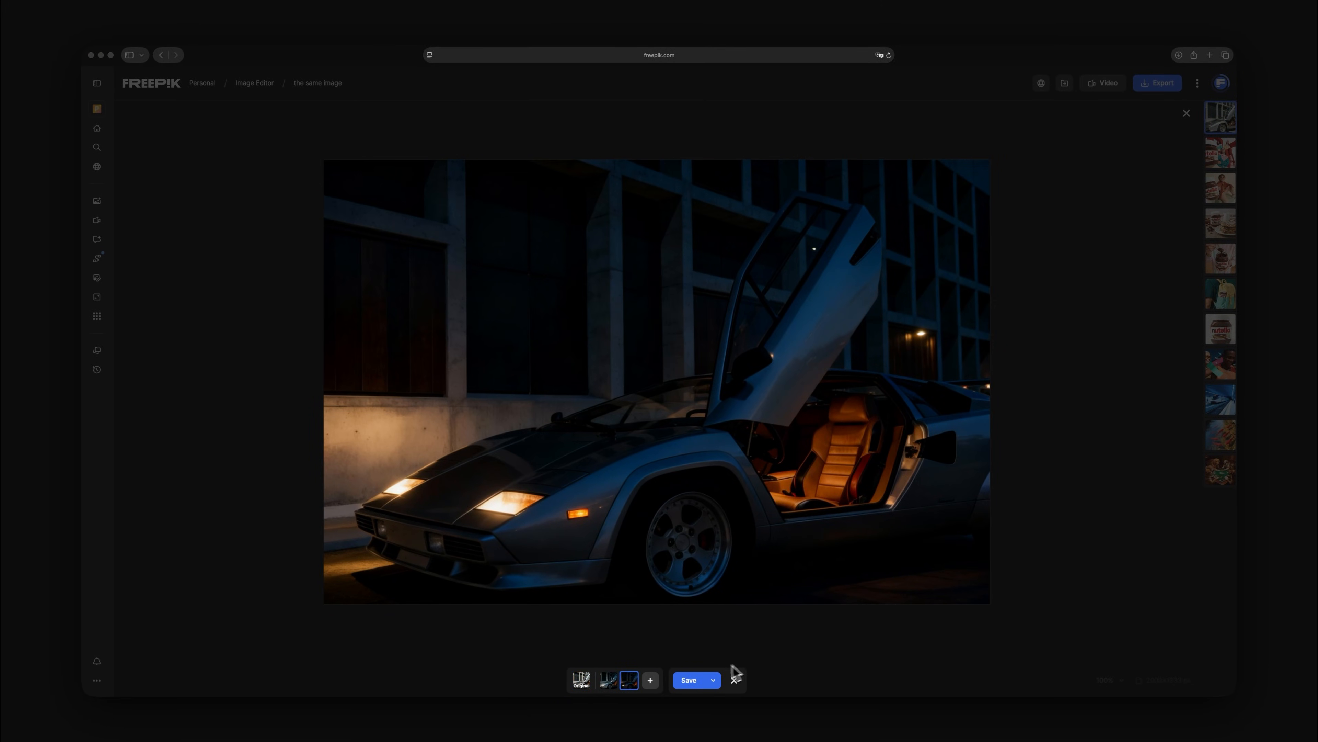
Step: Compare the two nighttime results and generate additional variations of the edit
left_click(633, 683)
left_click(610, 684)
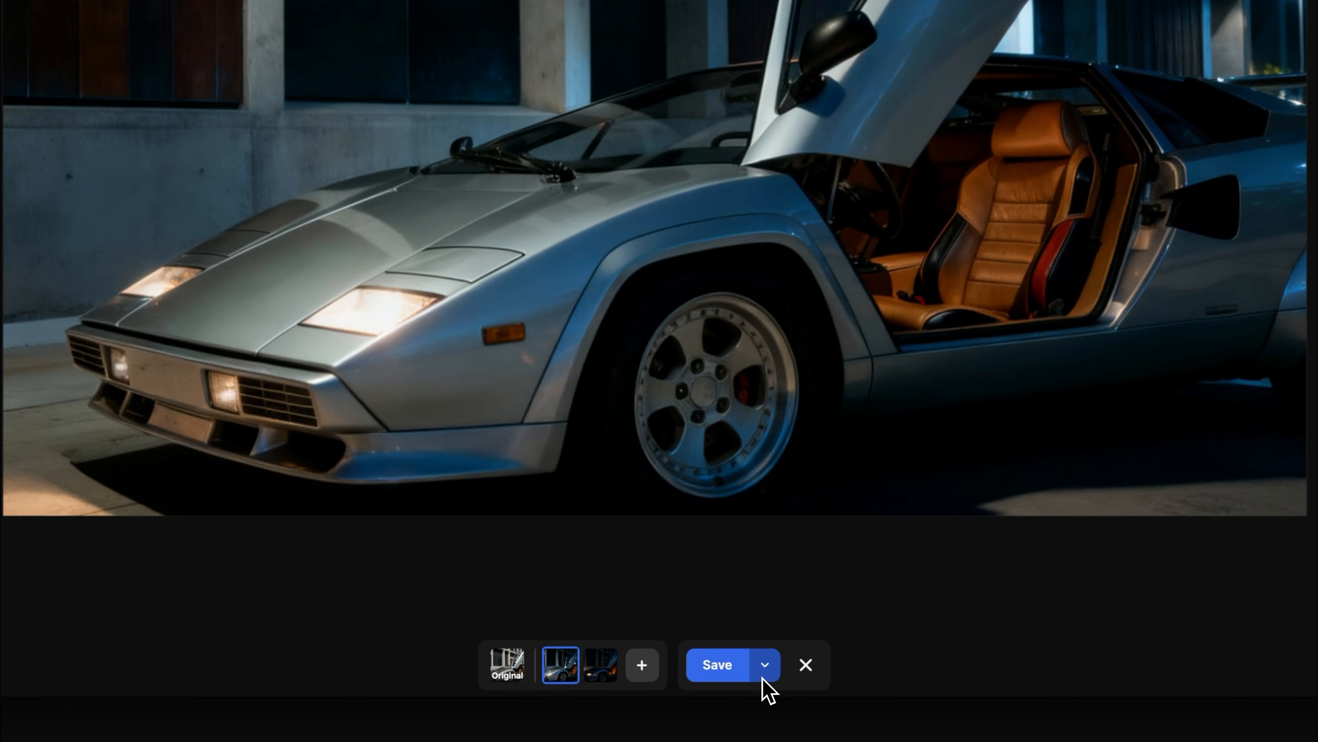
left_click(713, 683)
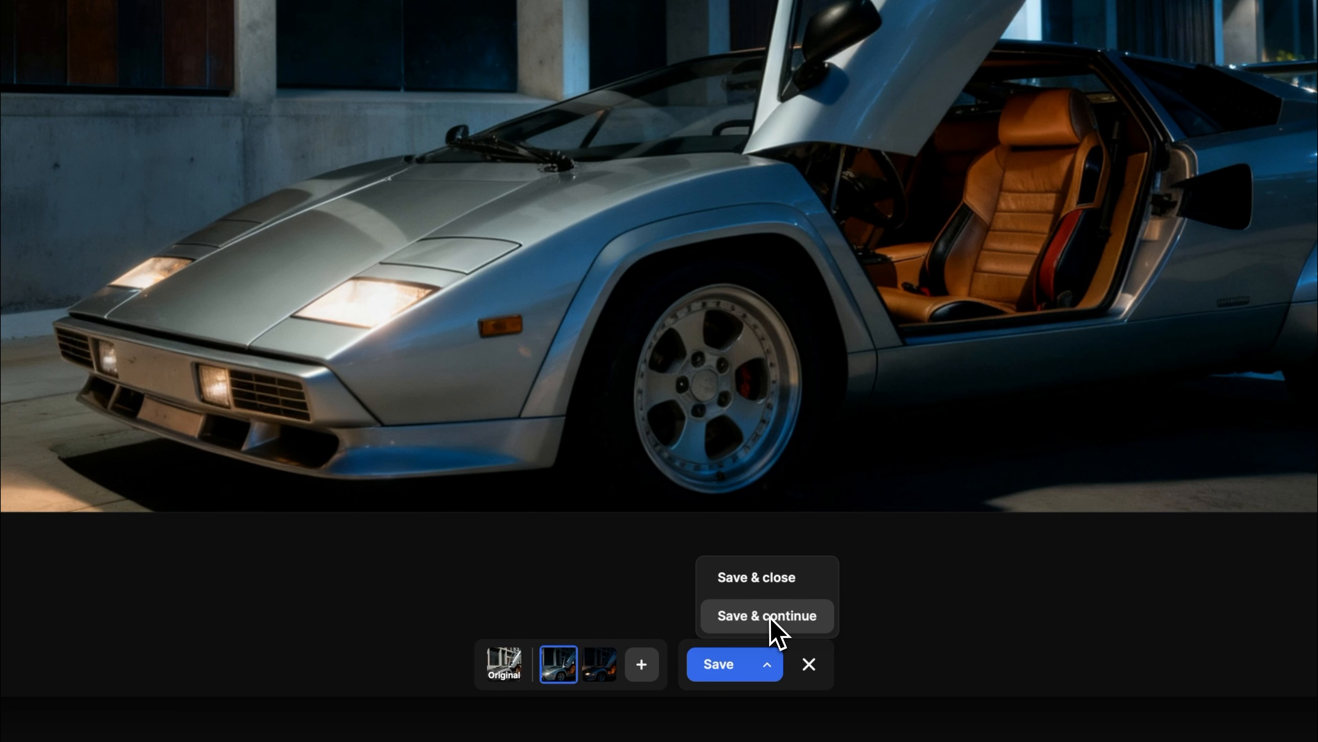
left_click(643, 673)
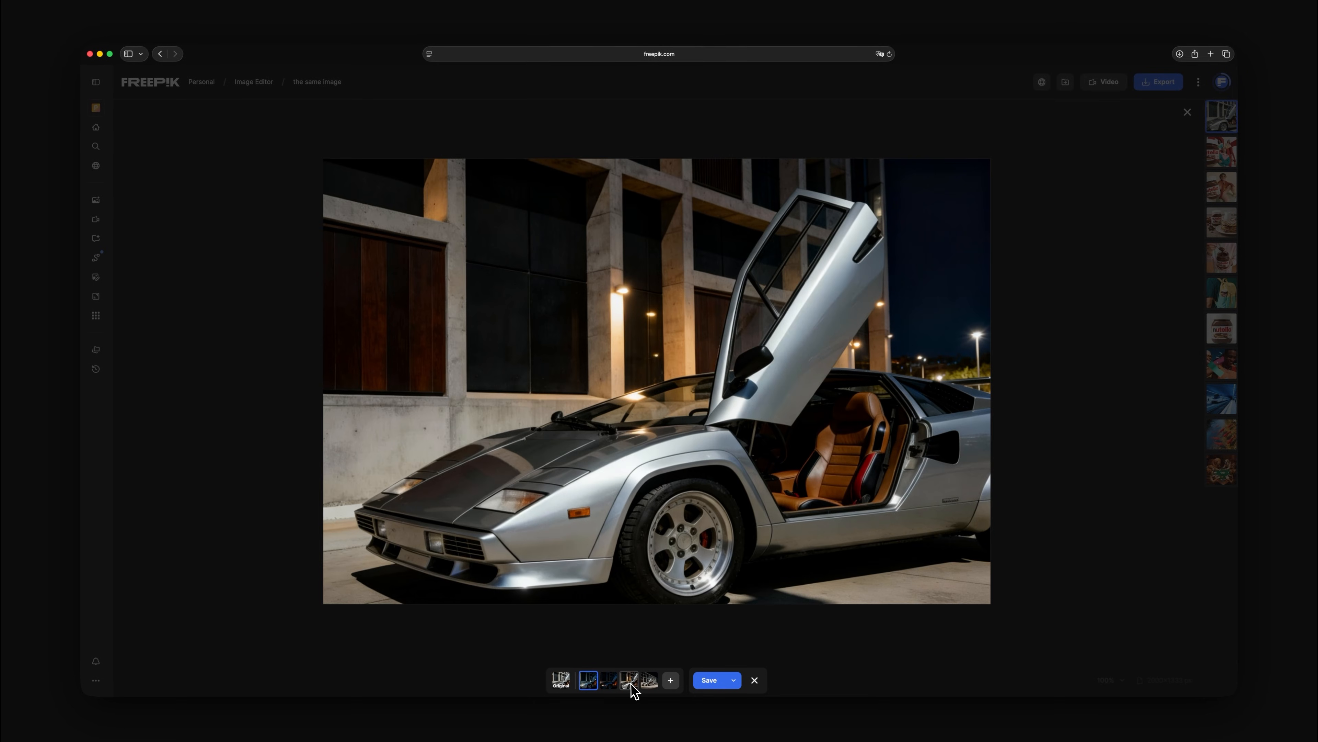
Step: Select the third nighttime variation, with warm lights on the concrete wall, and save it
left_click(630, 684)
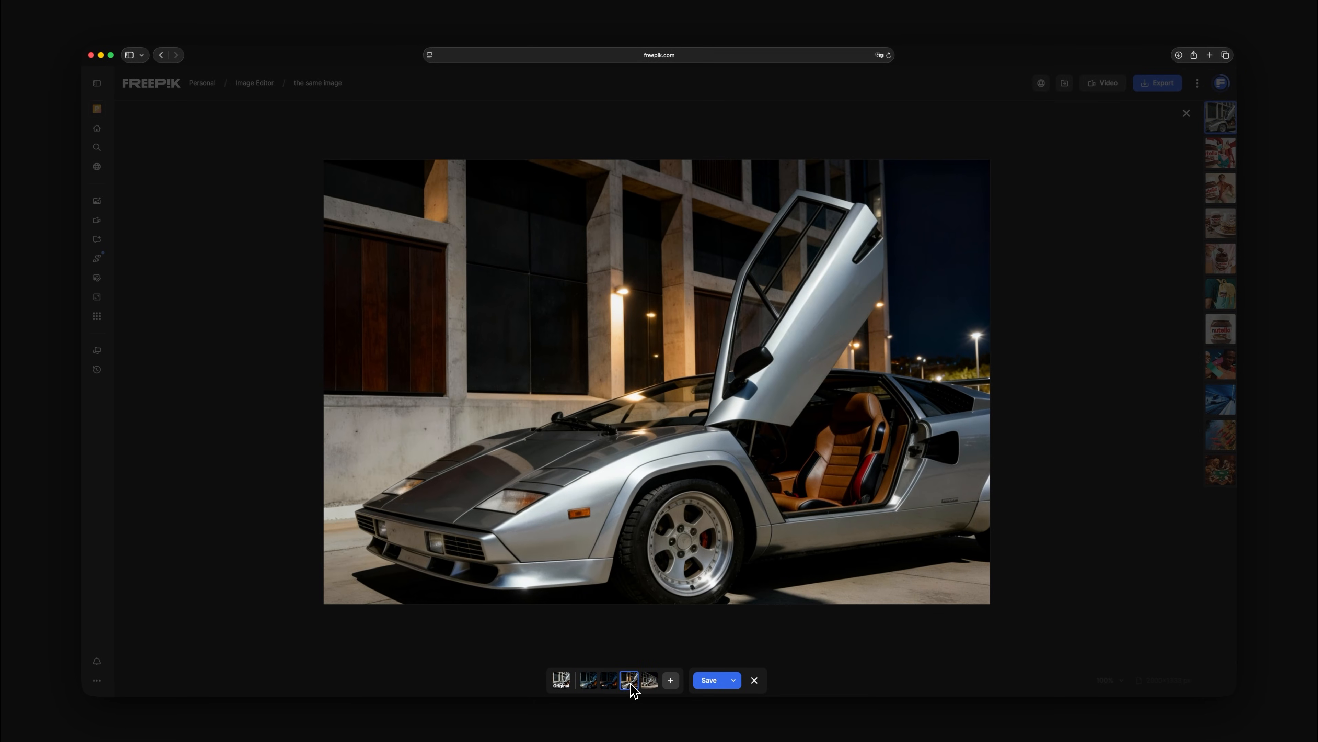
left_click(707, 682)
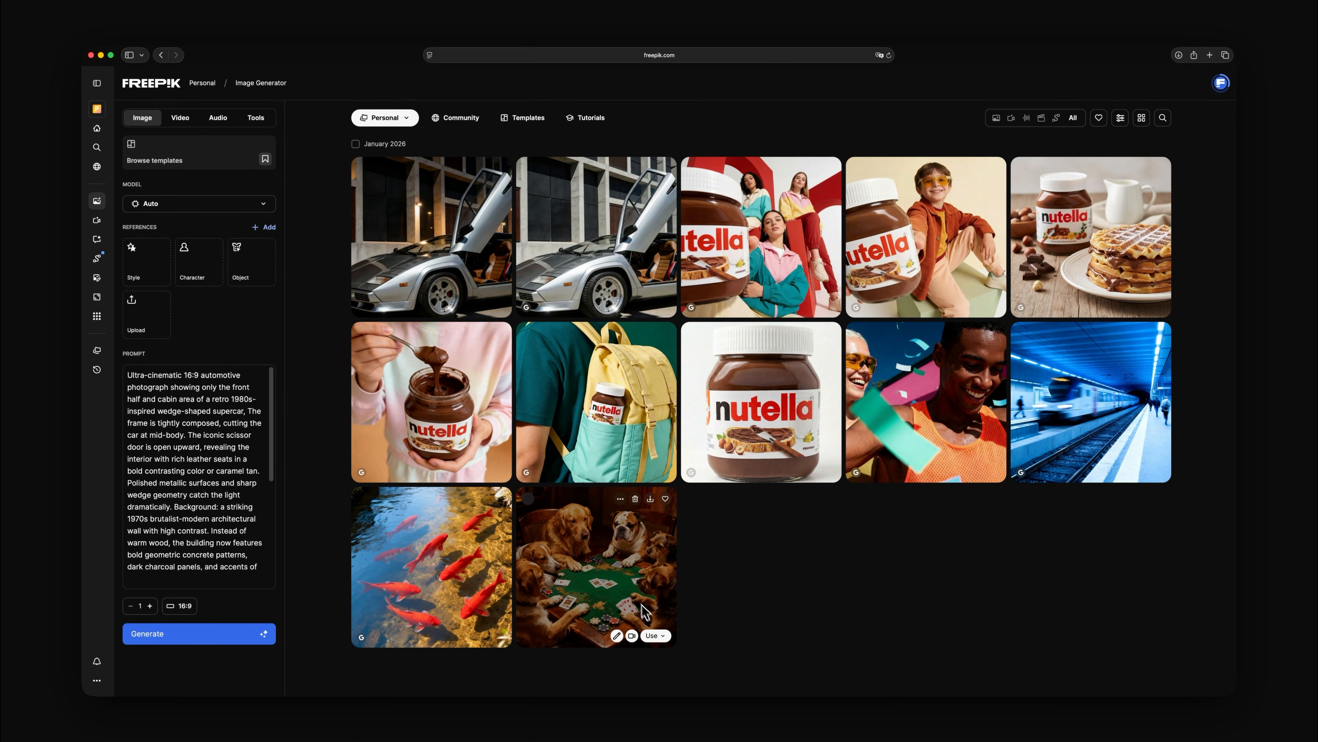
Step: Open the saved nighttime car image and compare it with its original version
left_click(434, 254)
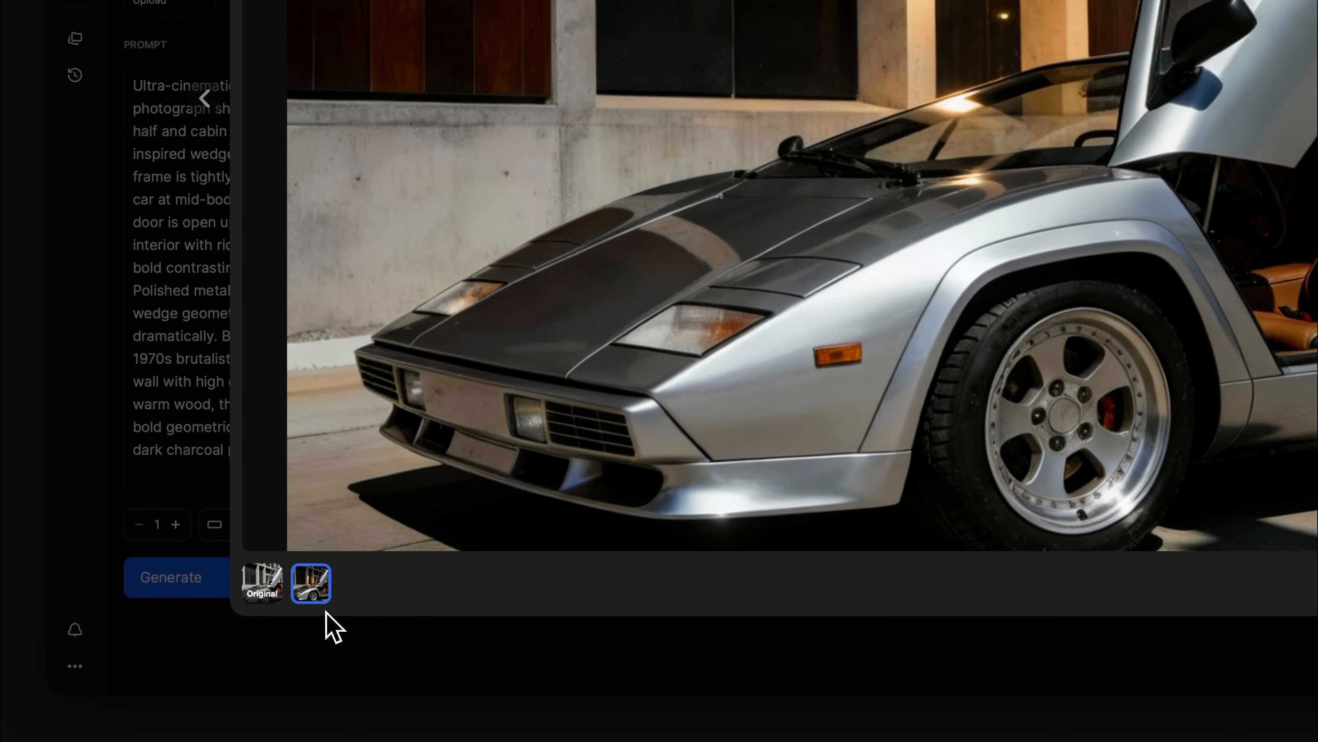
left_click(264, 601)
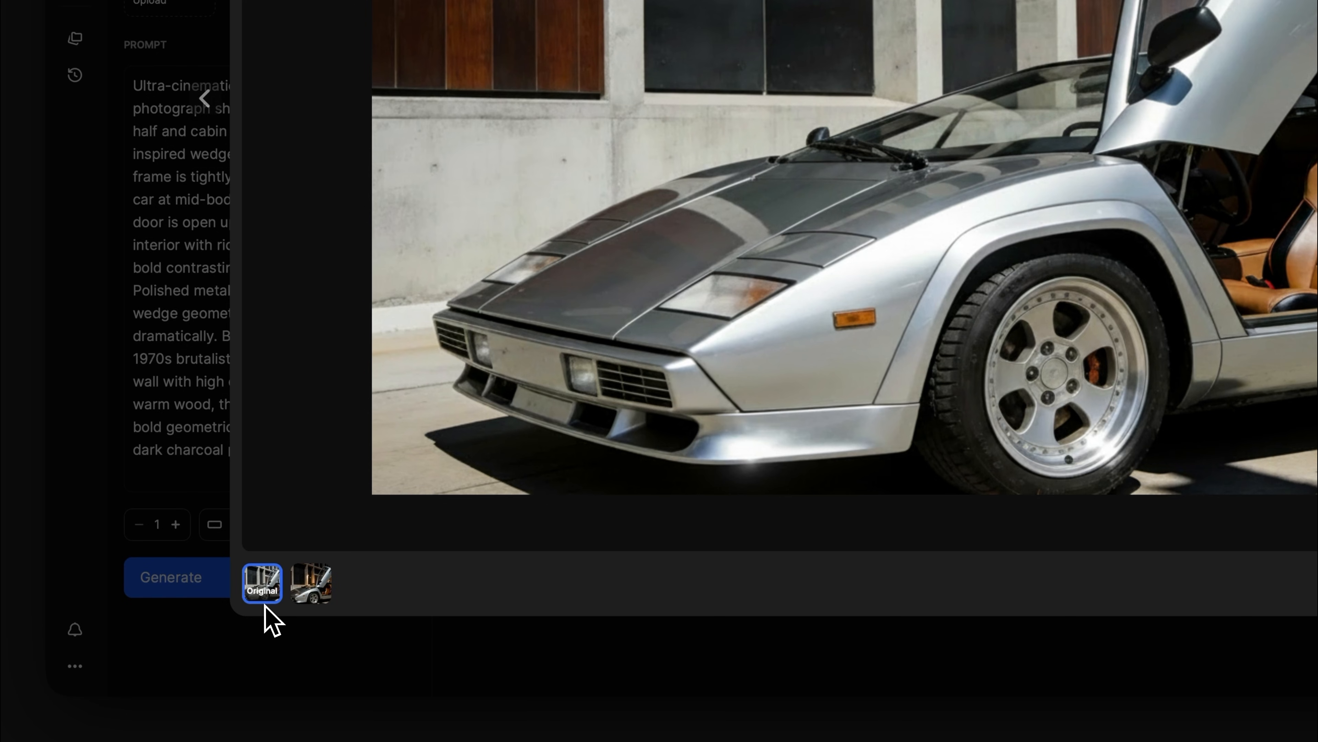
left_click(311, 604)
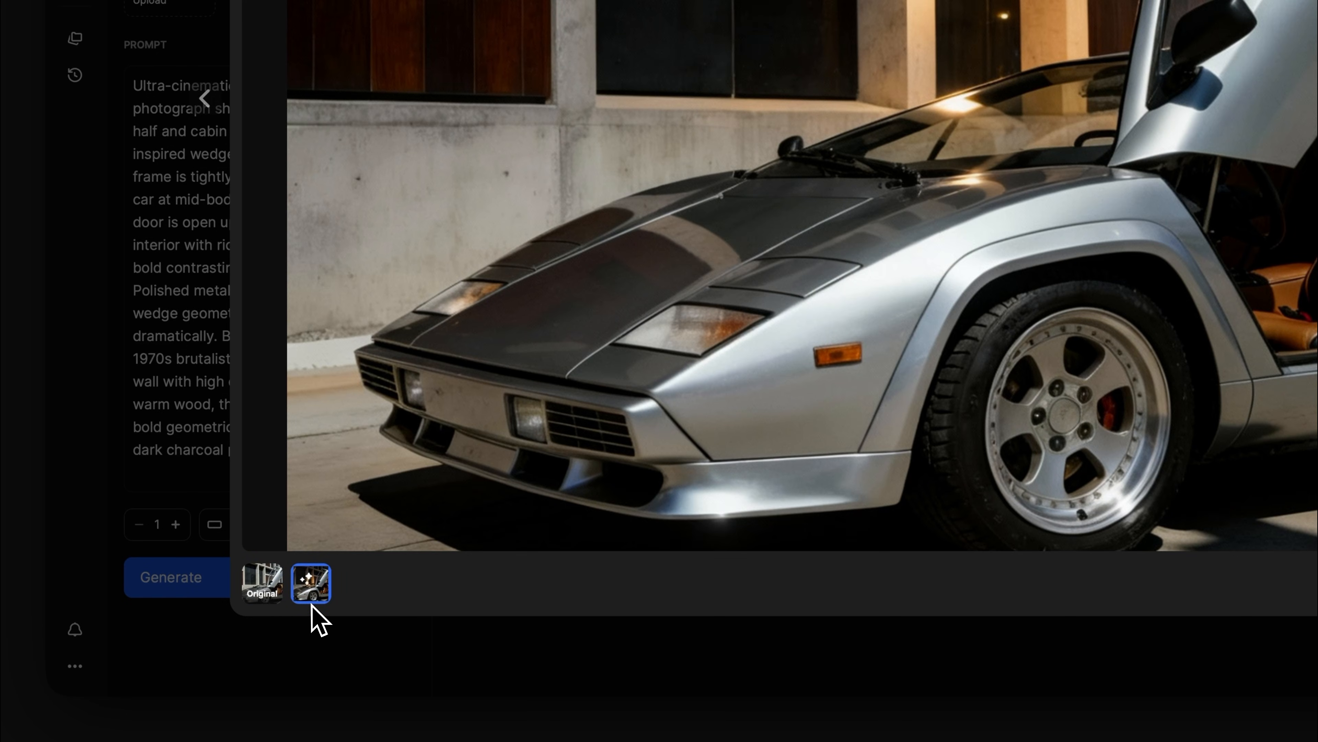
Step: Select the original daytime version of the car and open it for editing in Visual mode
left_click(262, 603)
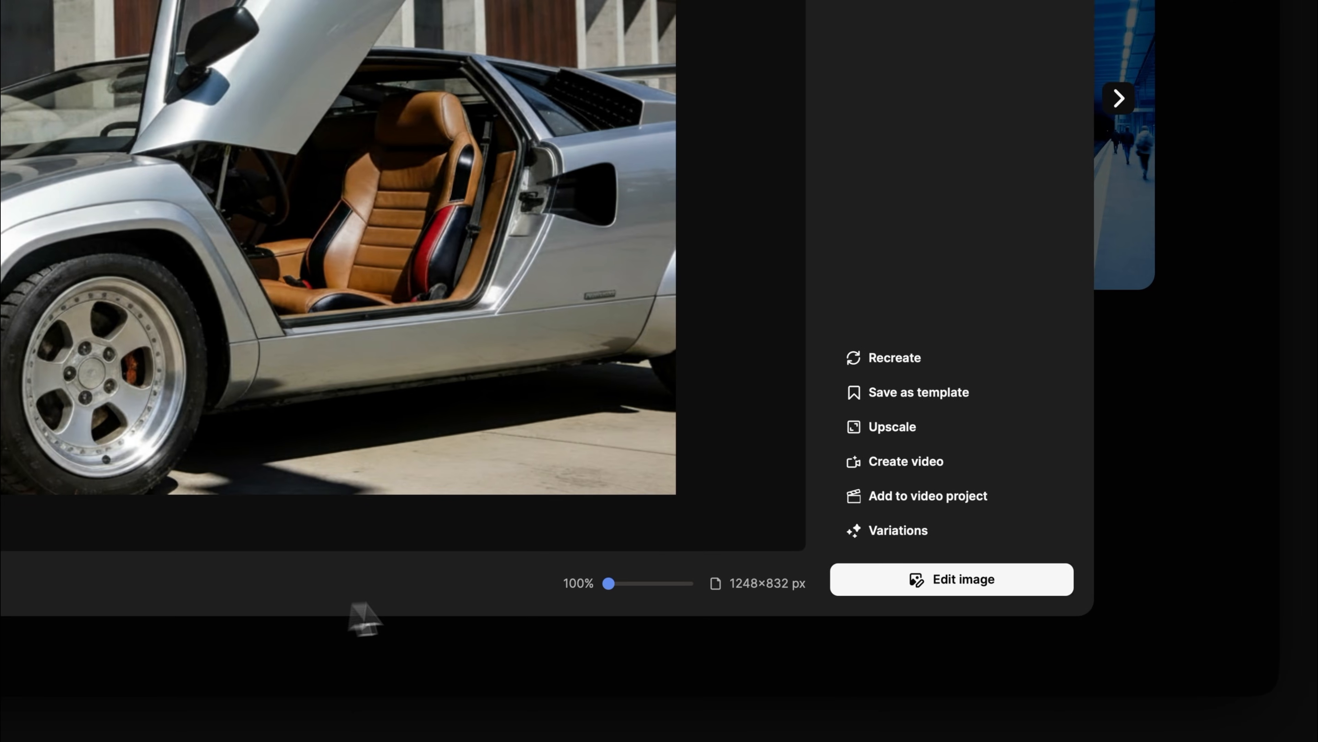
left_click(906, 587)
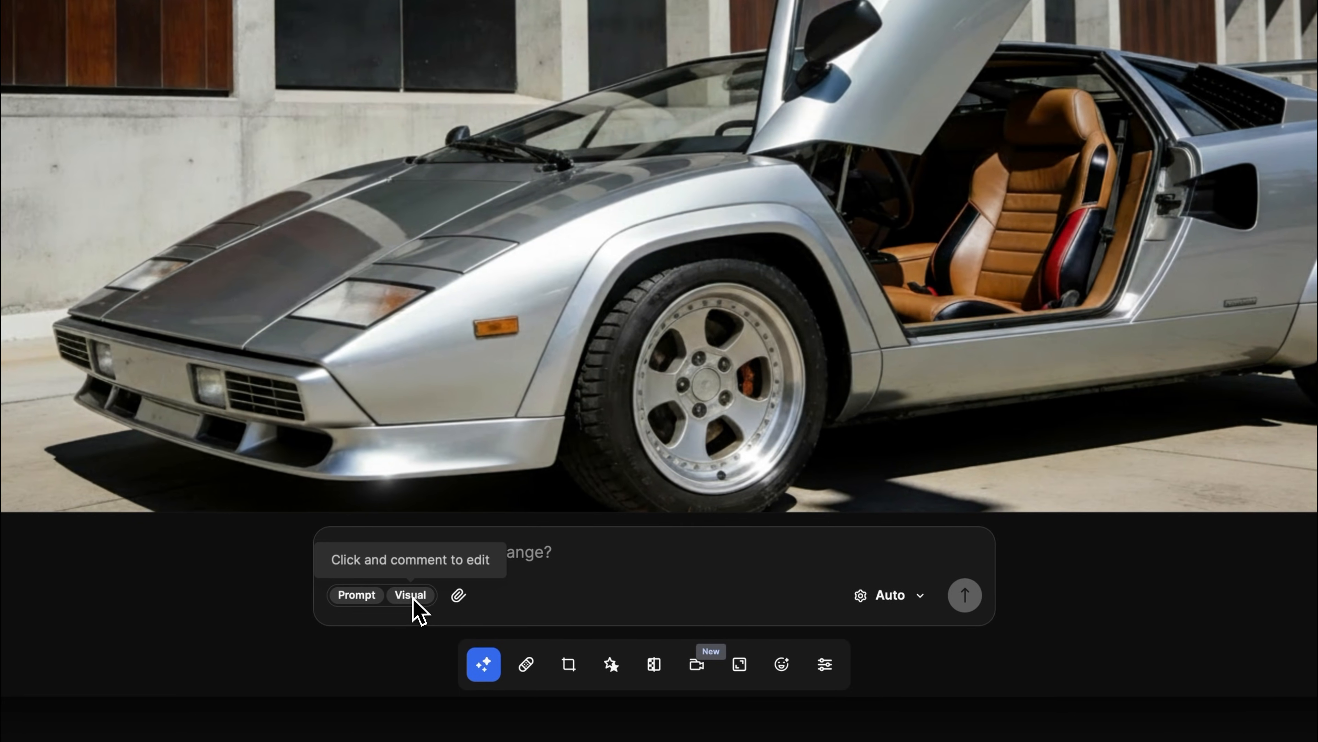
left_click(348, 595)
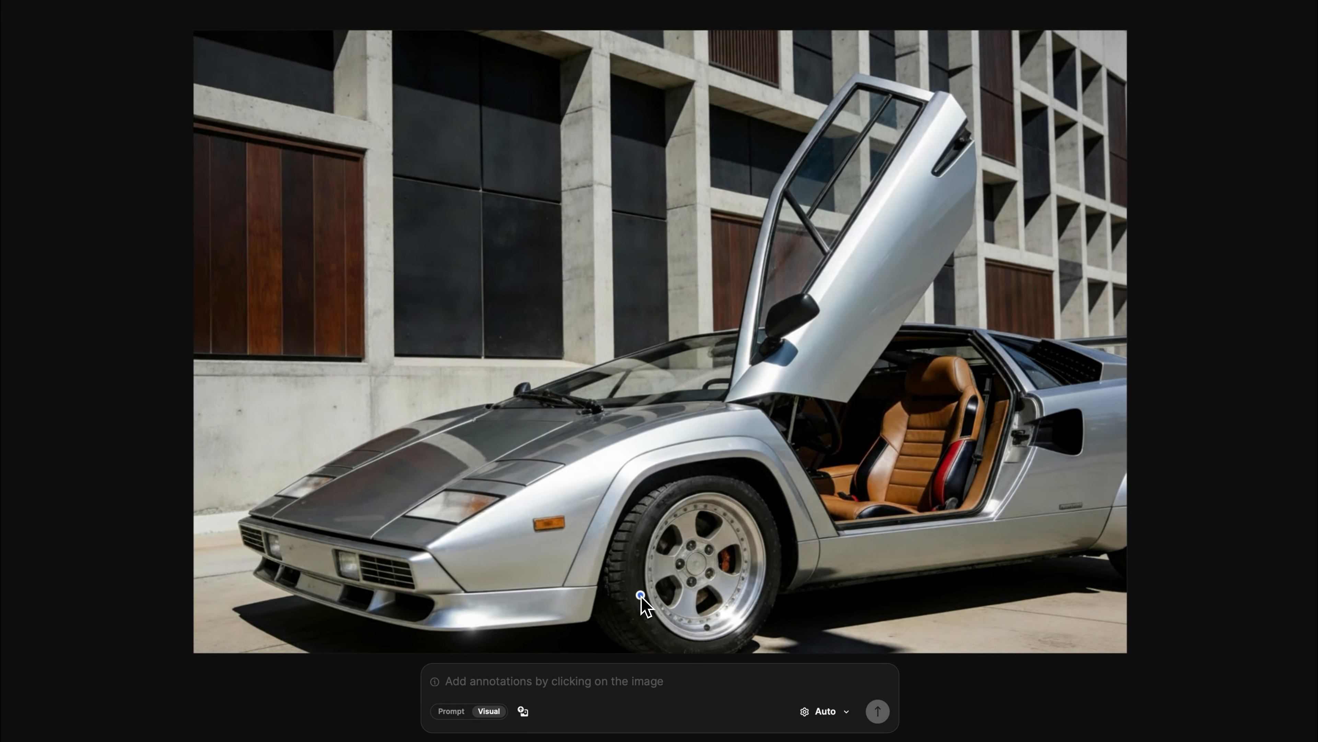
left_click(641, 595)
key("Escape")
left_click(478, 451)
key("Escape")
left_click(875, 164)
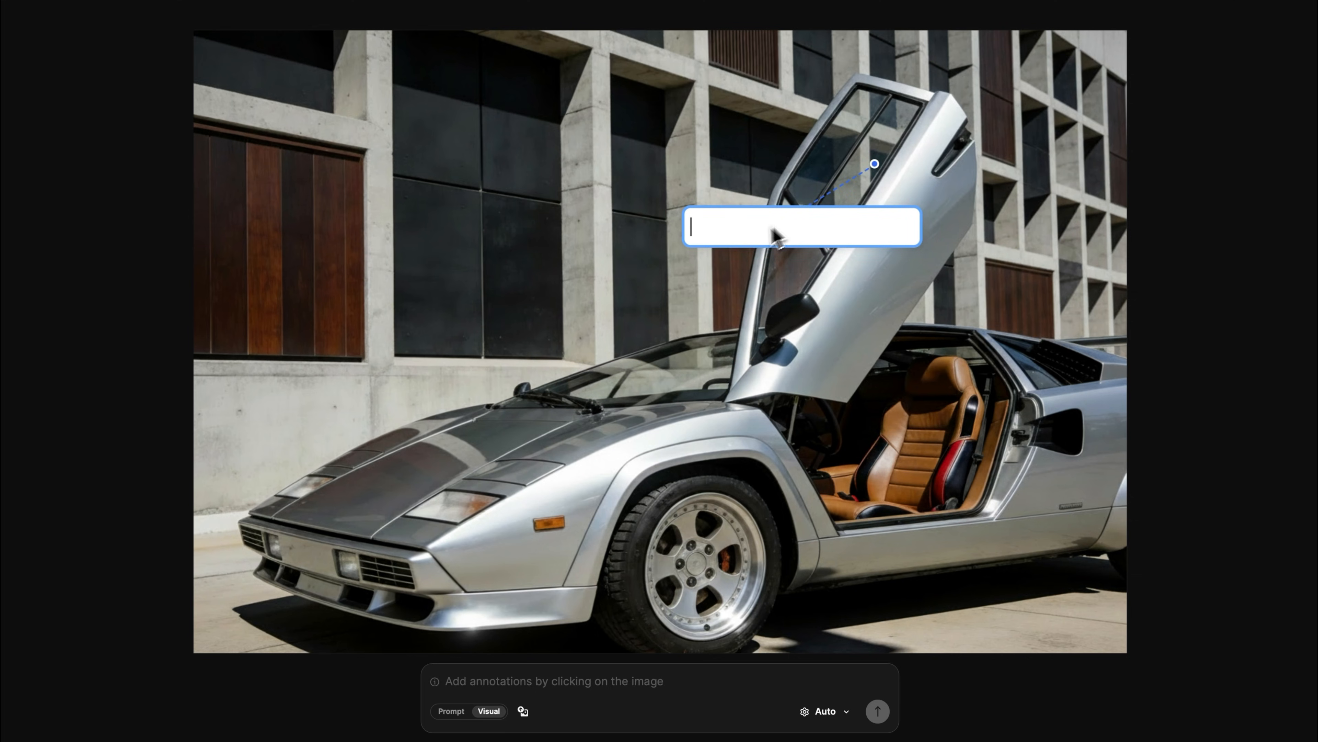
Step: Annotate the hood with "change the car's body color to yellow" and the seats with "the seats to black", and save the generated result
left_click(446, 453)
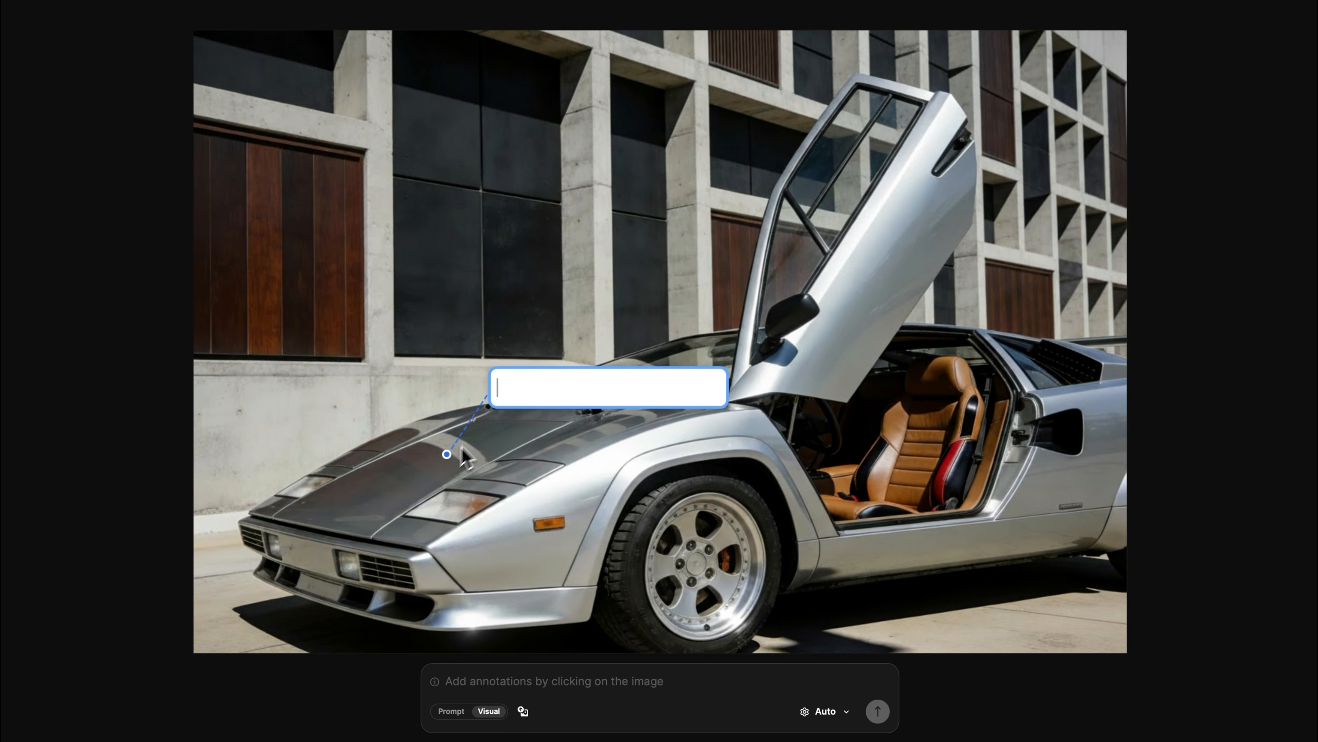
type("change the car's body color to yellow")
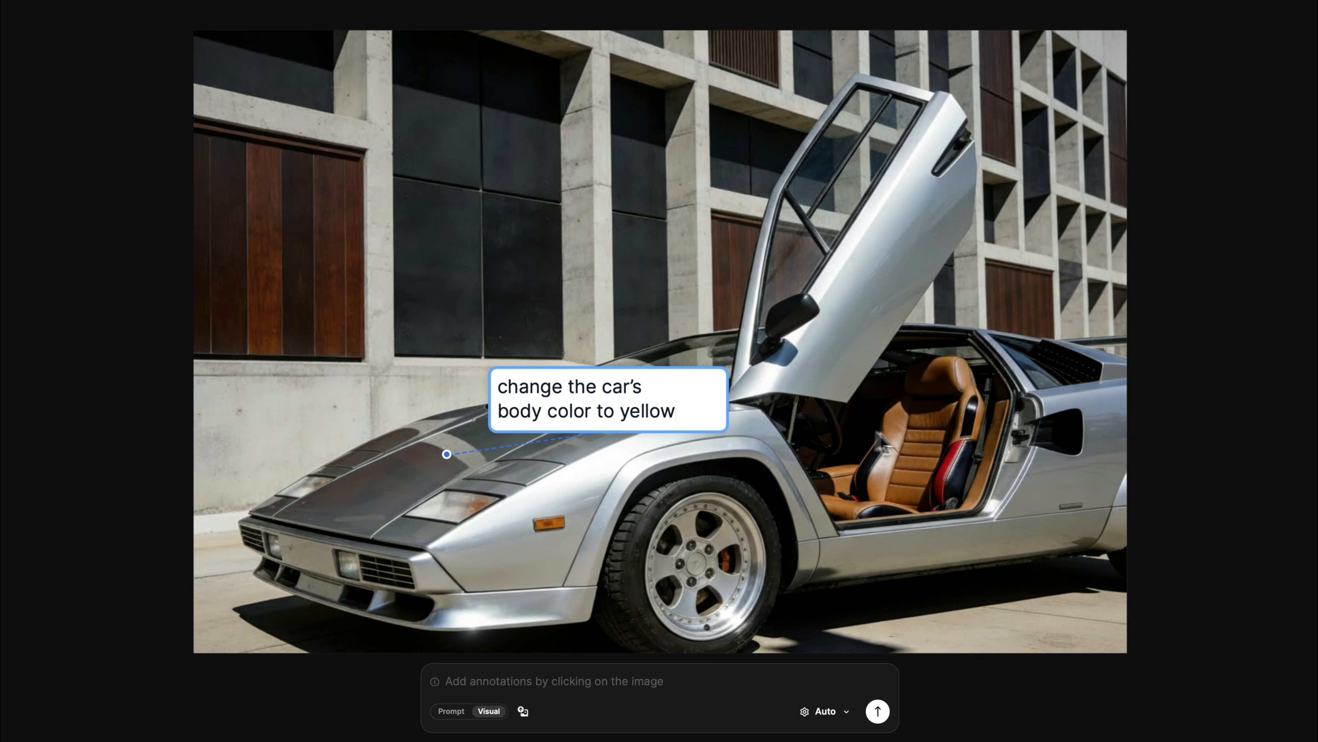
left_click(929, 441)
type("the seats to black")
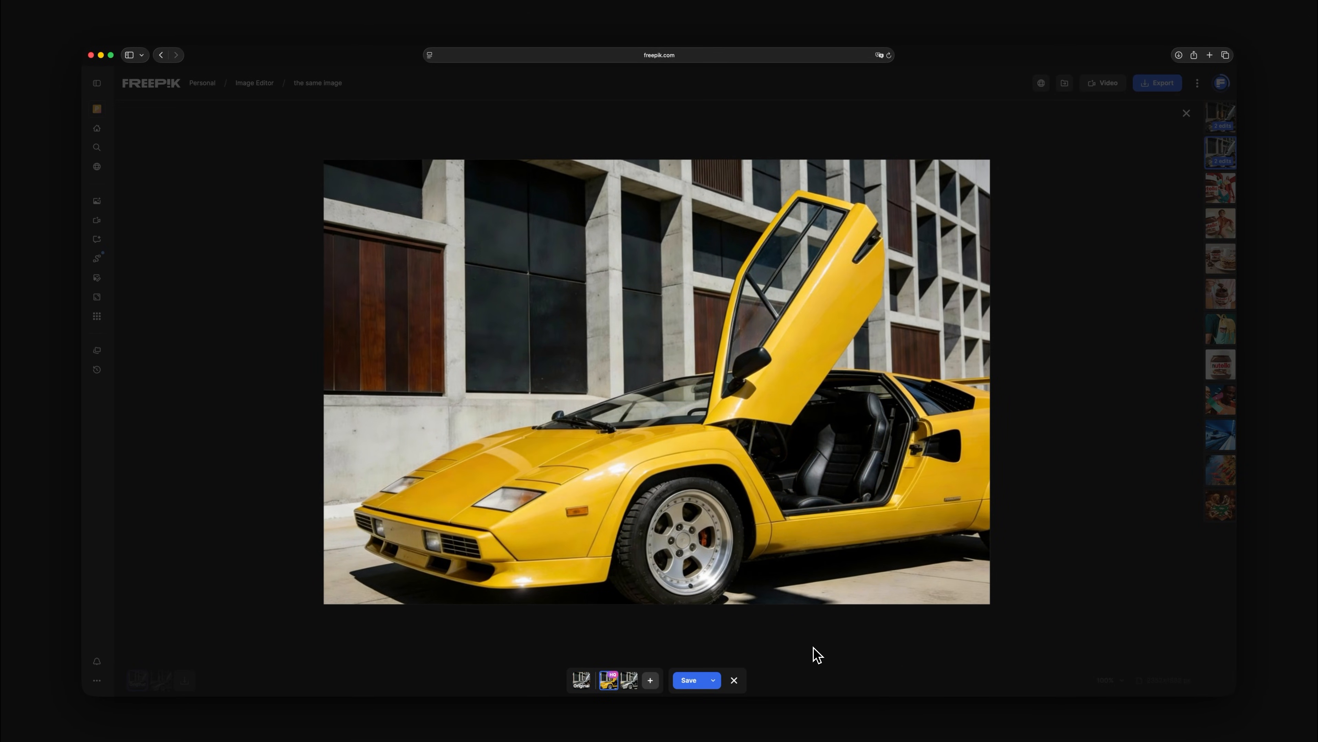
left_click(688, 681)
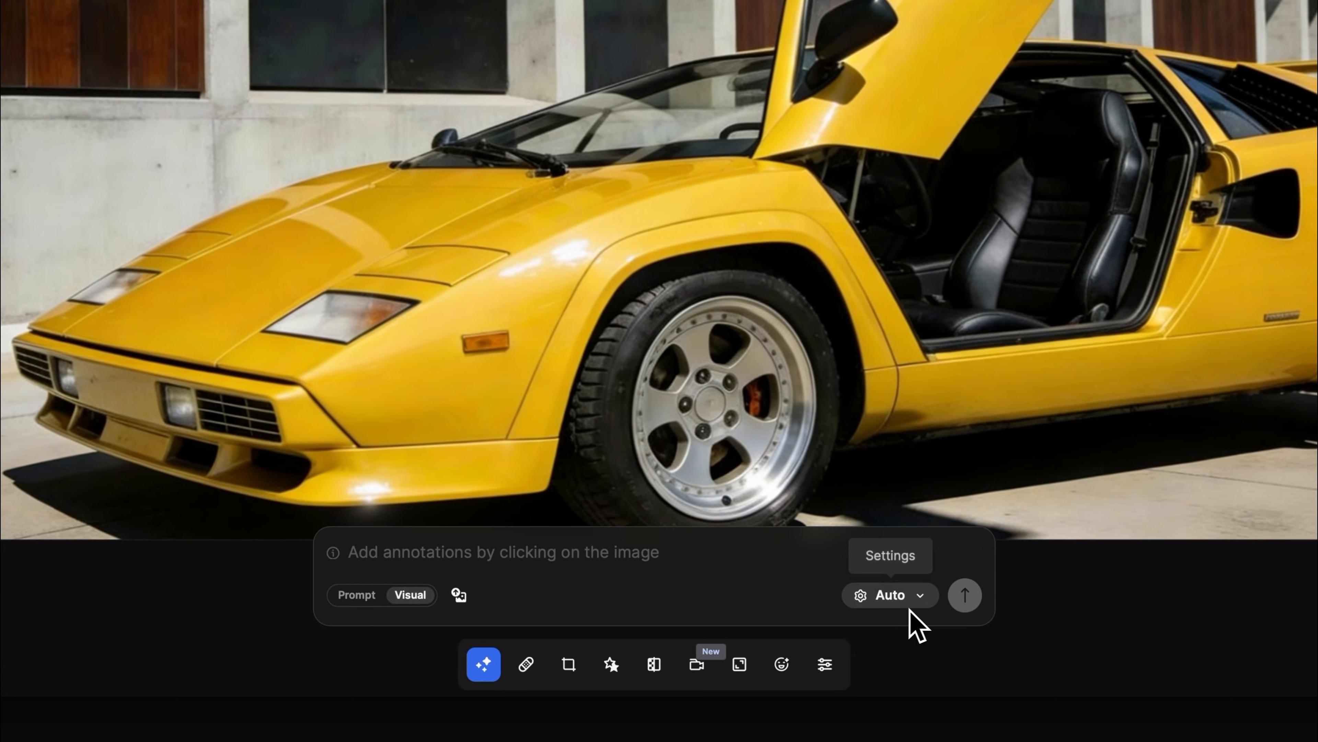
Step: Review the AI models available for editing and keep Auto as the model
left_click(920, 602)
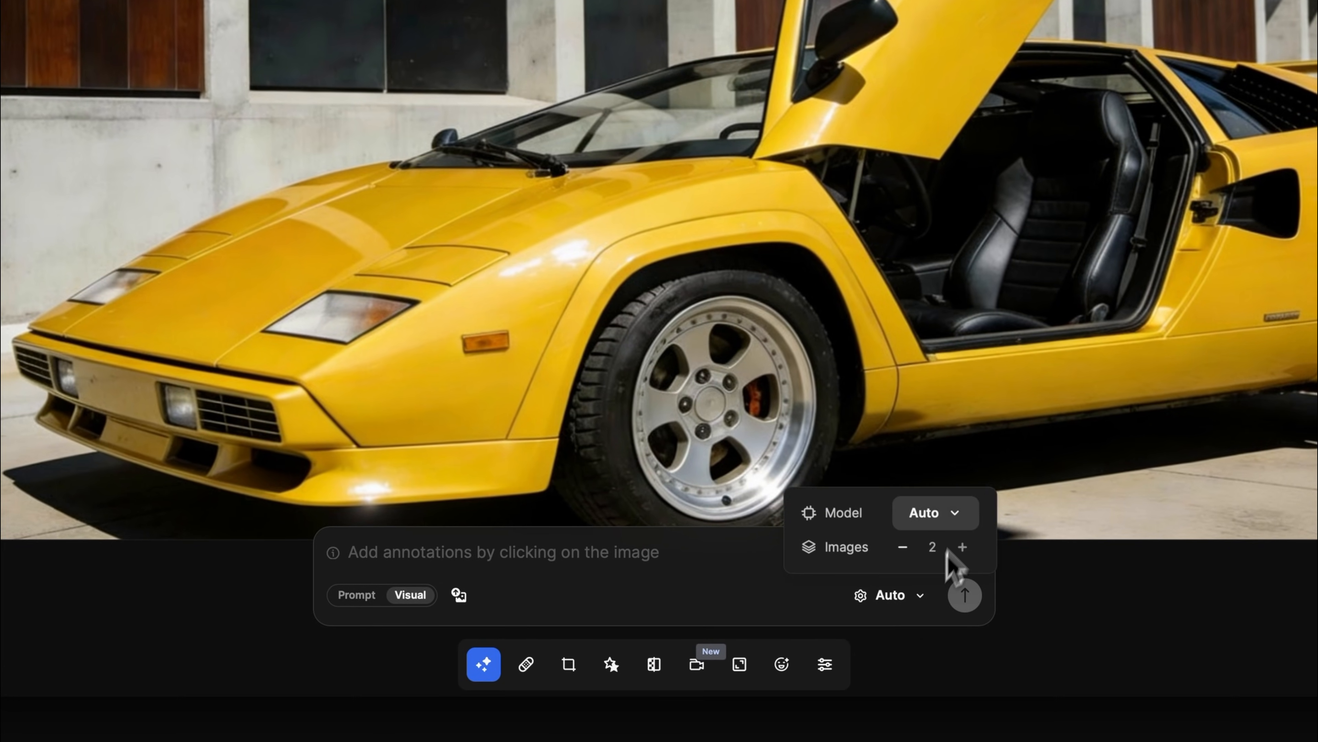
left_click(958, 513)
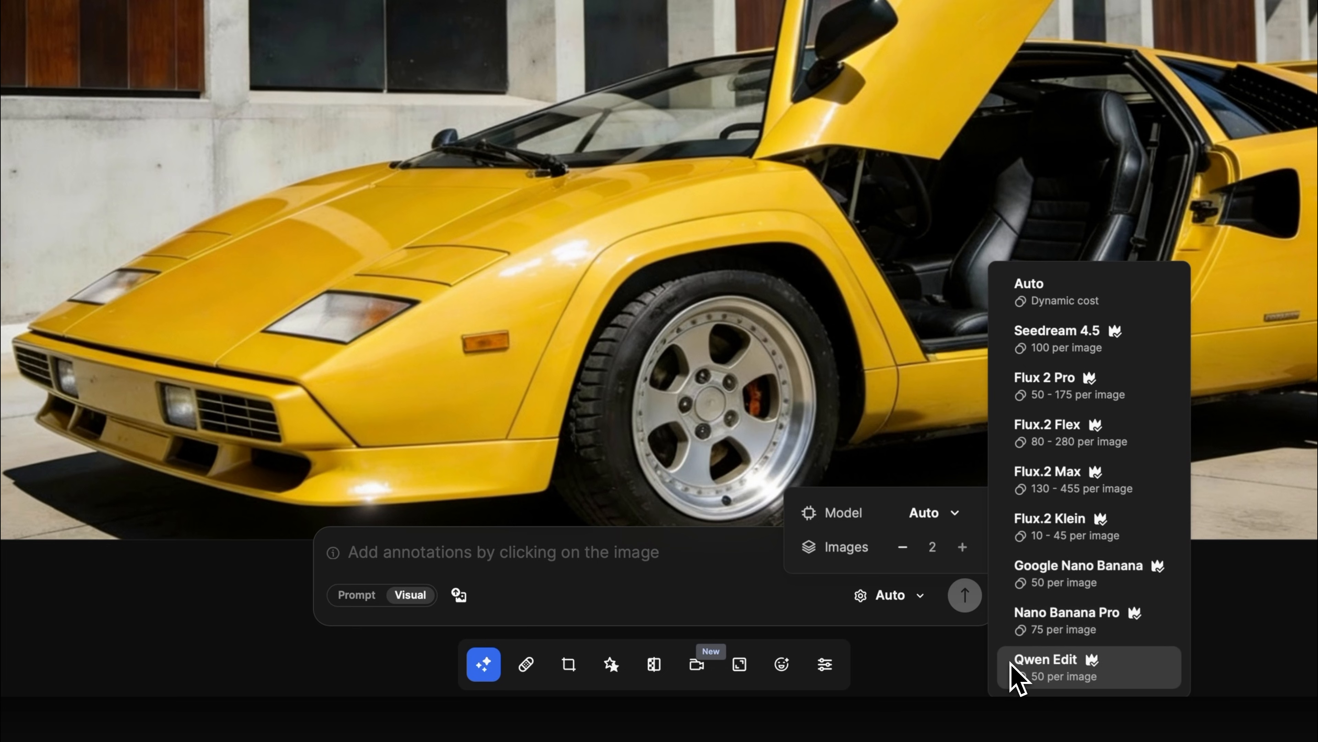
left_click(1030, 295)
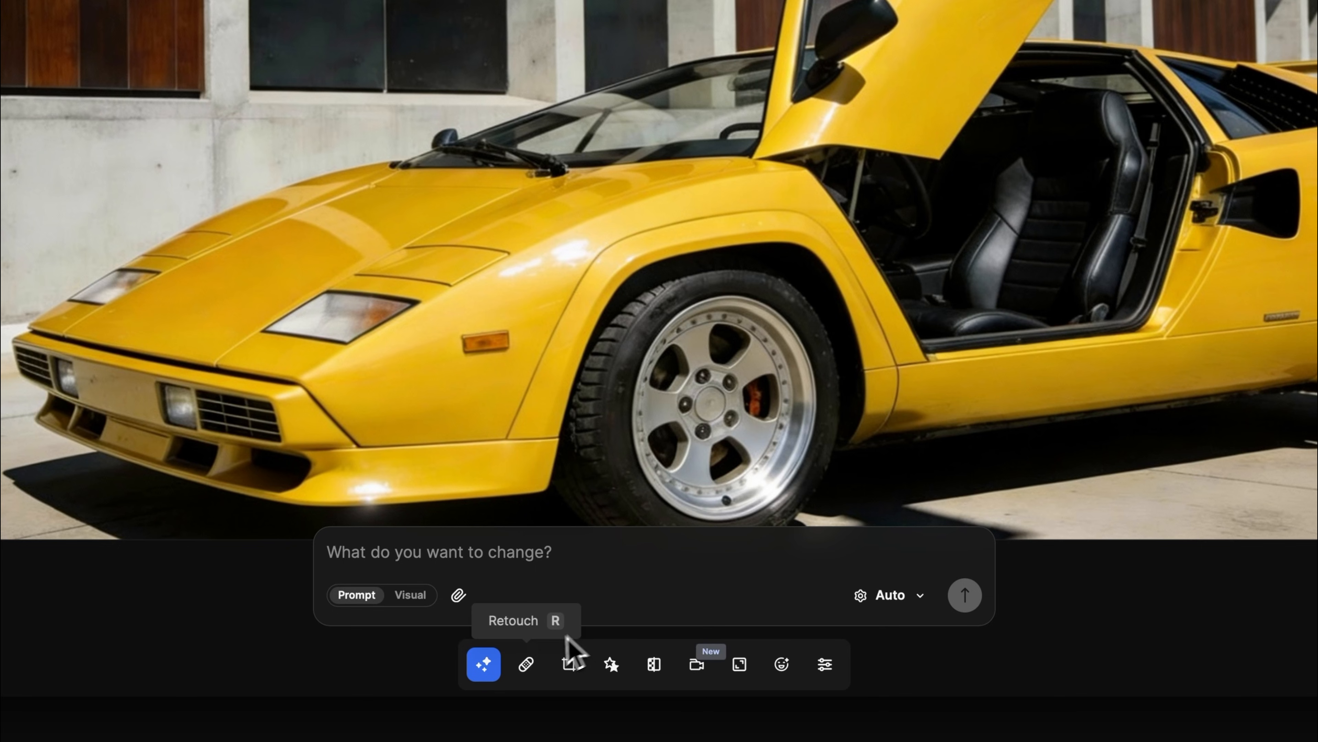
Step: Use Retouch in Erase mode with the Brush to mark the black side air intake behind the open door
left_click(525, 669)
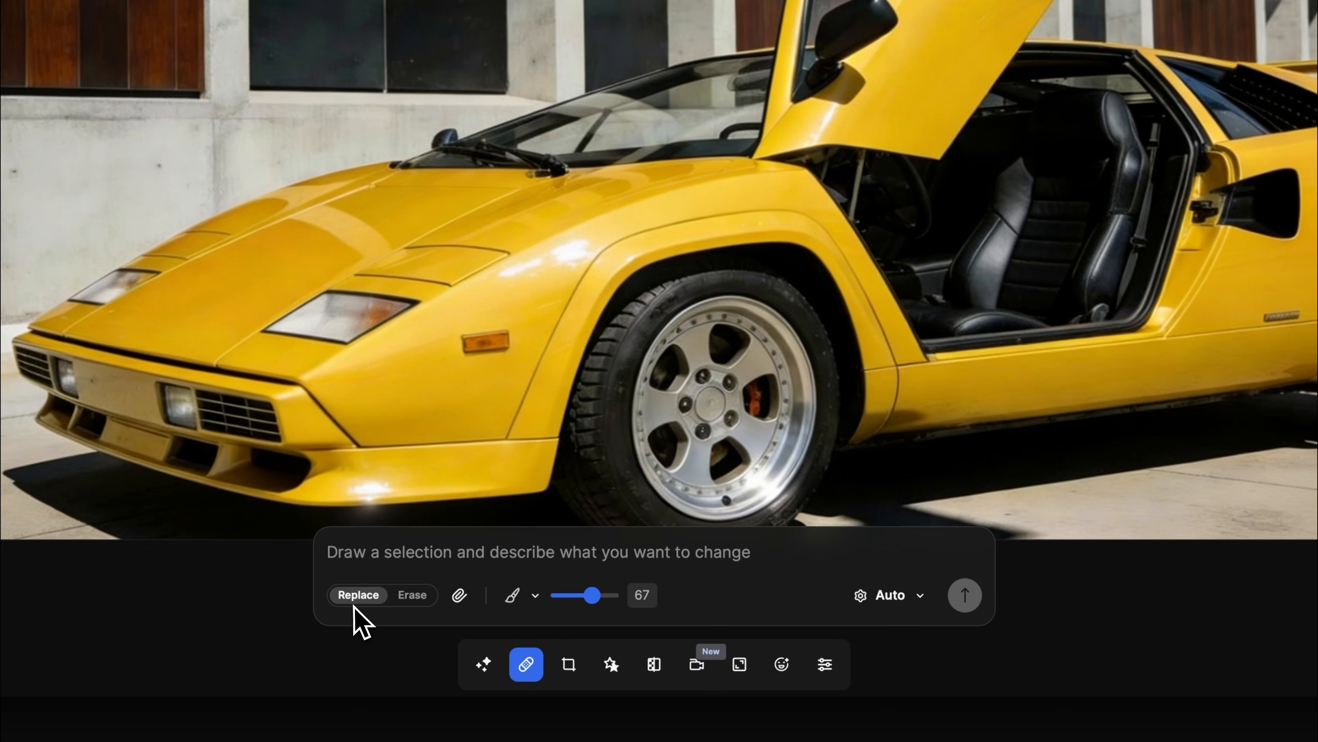
left_click(414, 602)
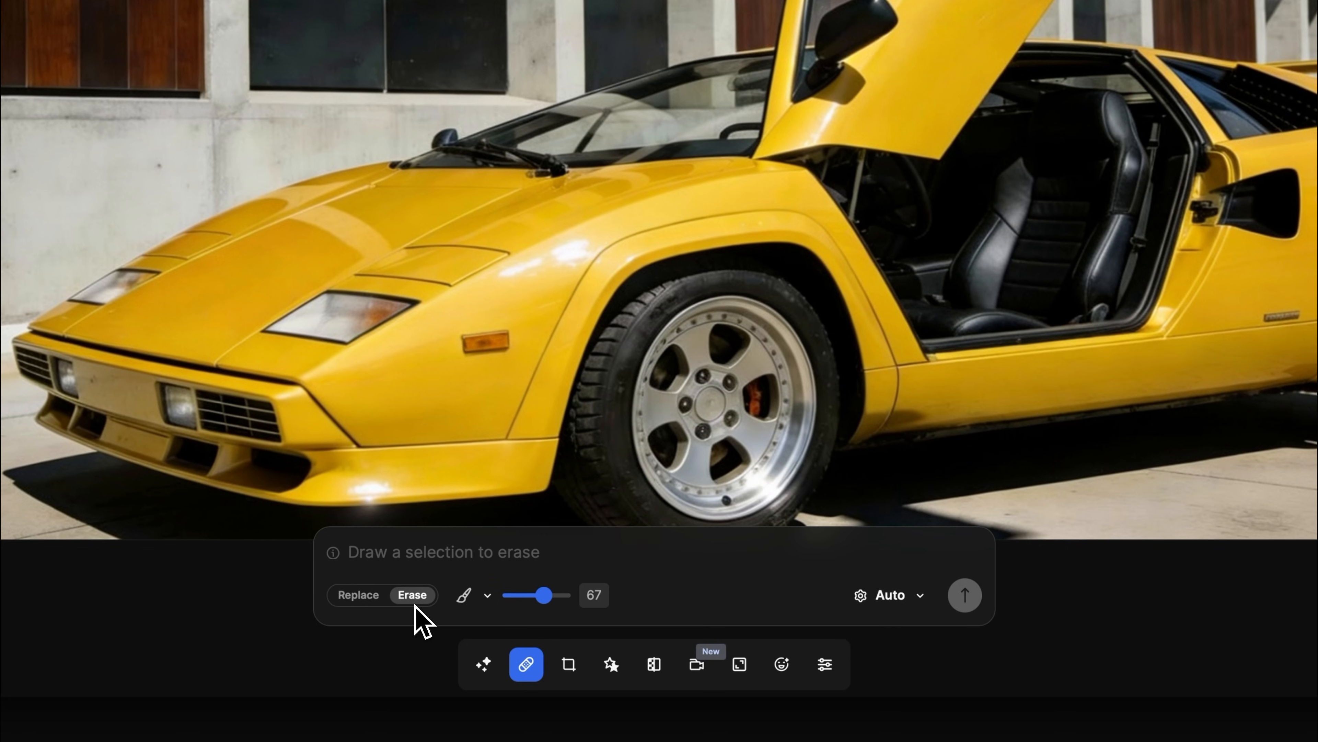
left_click(487, 600)
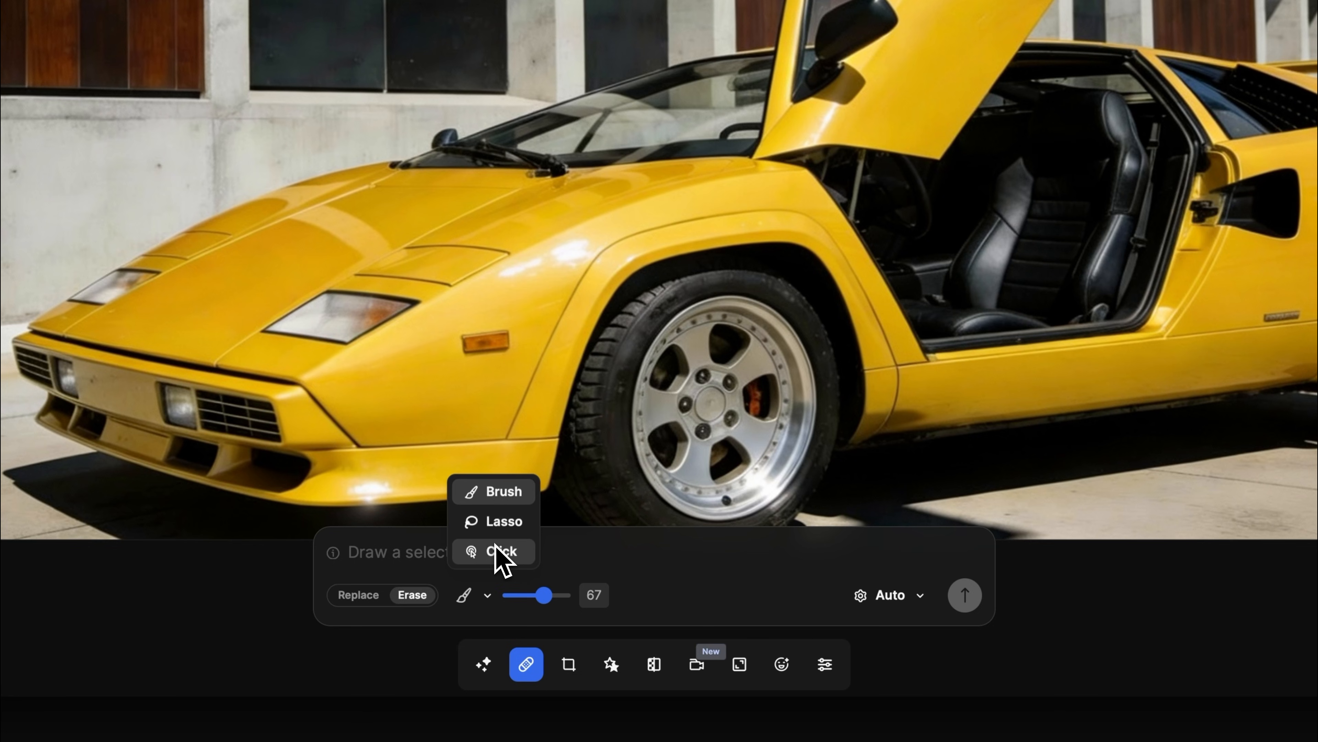
left_click(499, 493)
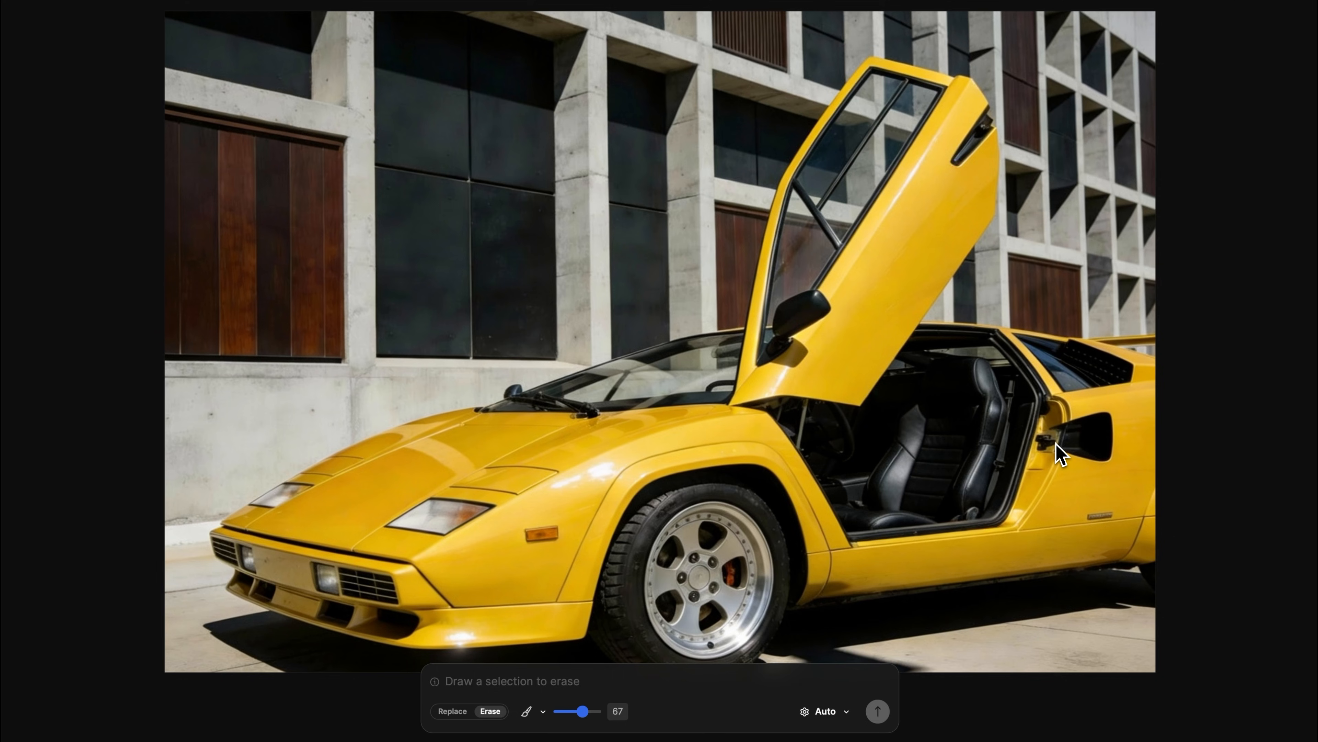
mouse_move(1057, 447)
left_mouse_down()
mouse_move(1104, 446)
mouse_move(1065, 456)
mouse_move(1082, 438)
left_mouse_up()
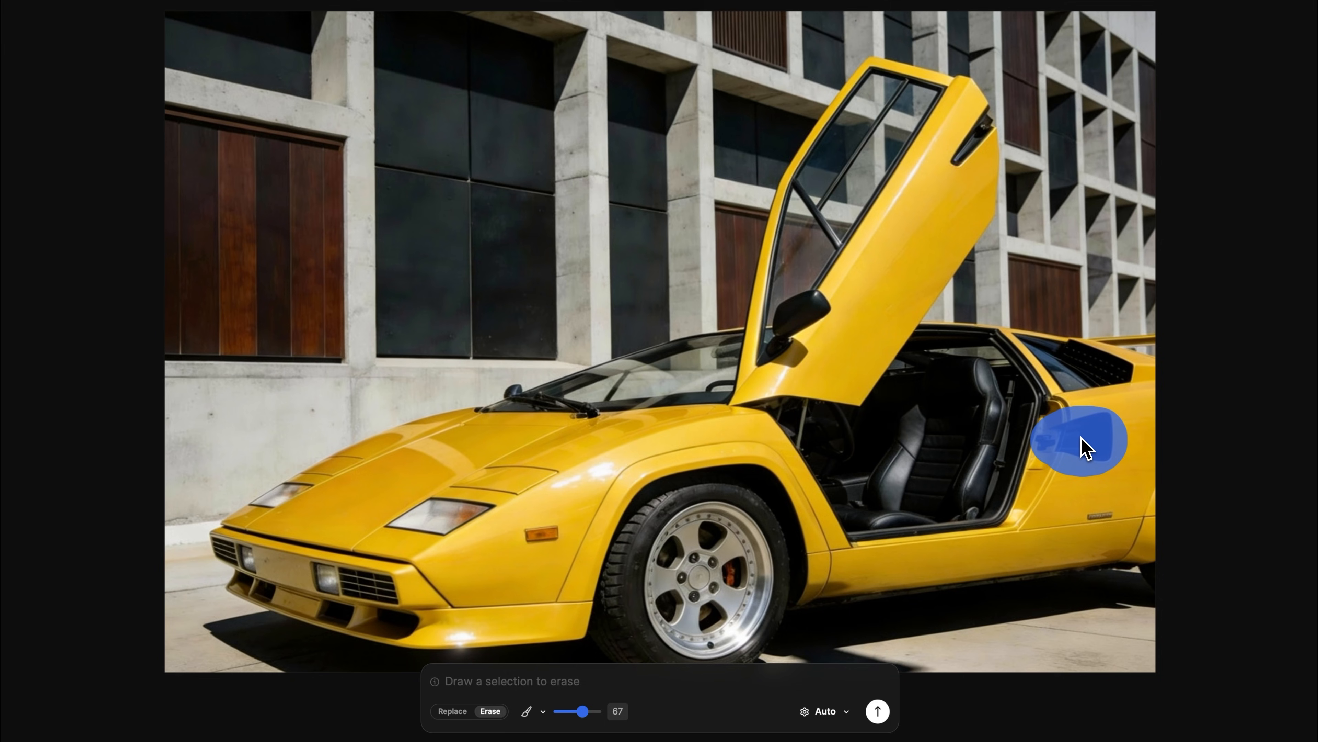
Step: Reduce the brush size to 22 and paint over the windshield wiper for erasing
left_click_drag(583, 714, 565, 714)
left_click_drag(599, 415, 567, 408)
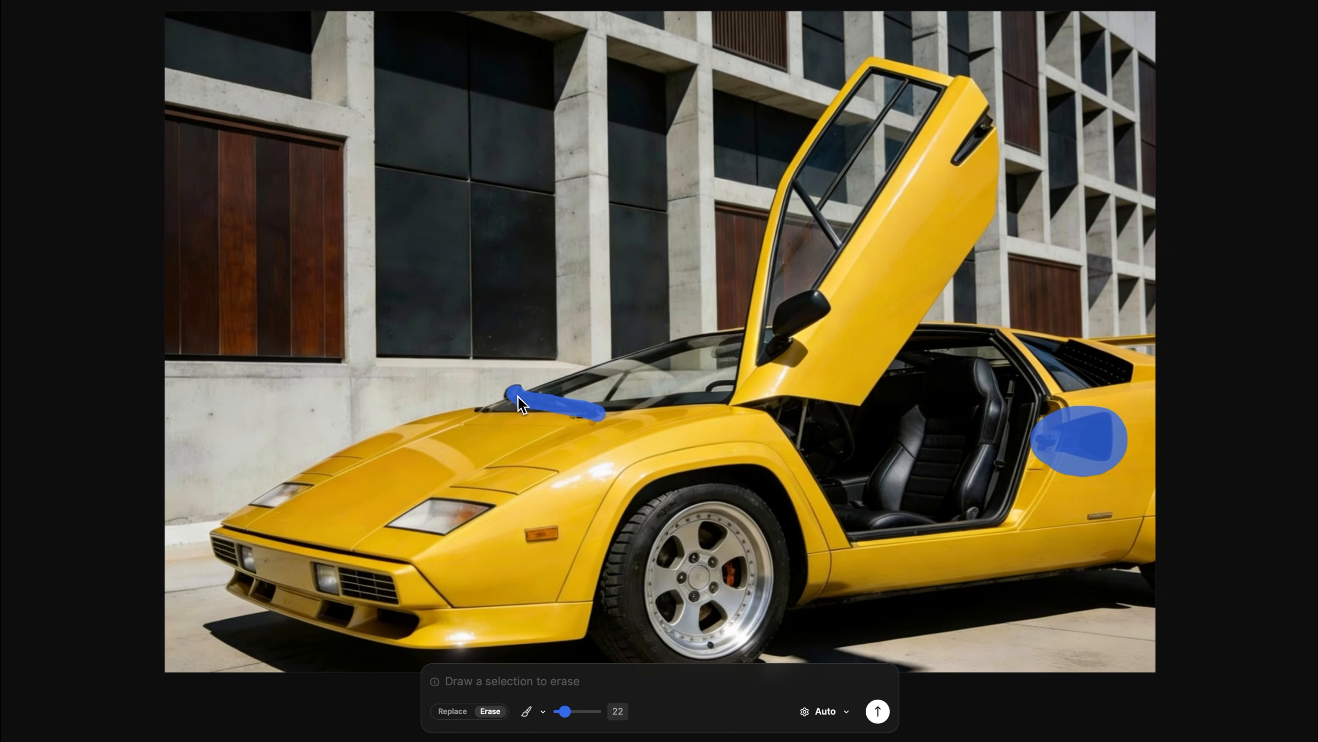
Step: Lasso the orange side marker light for erasing, and try Click selection on the car
left_click(530, 712)
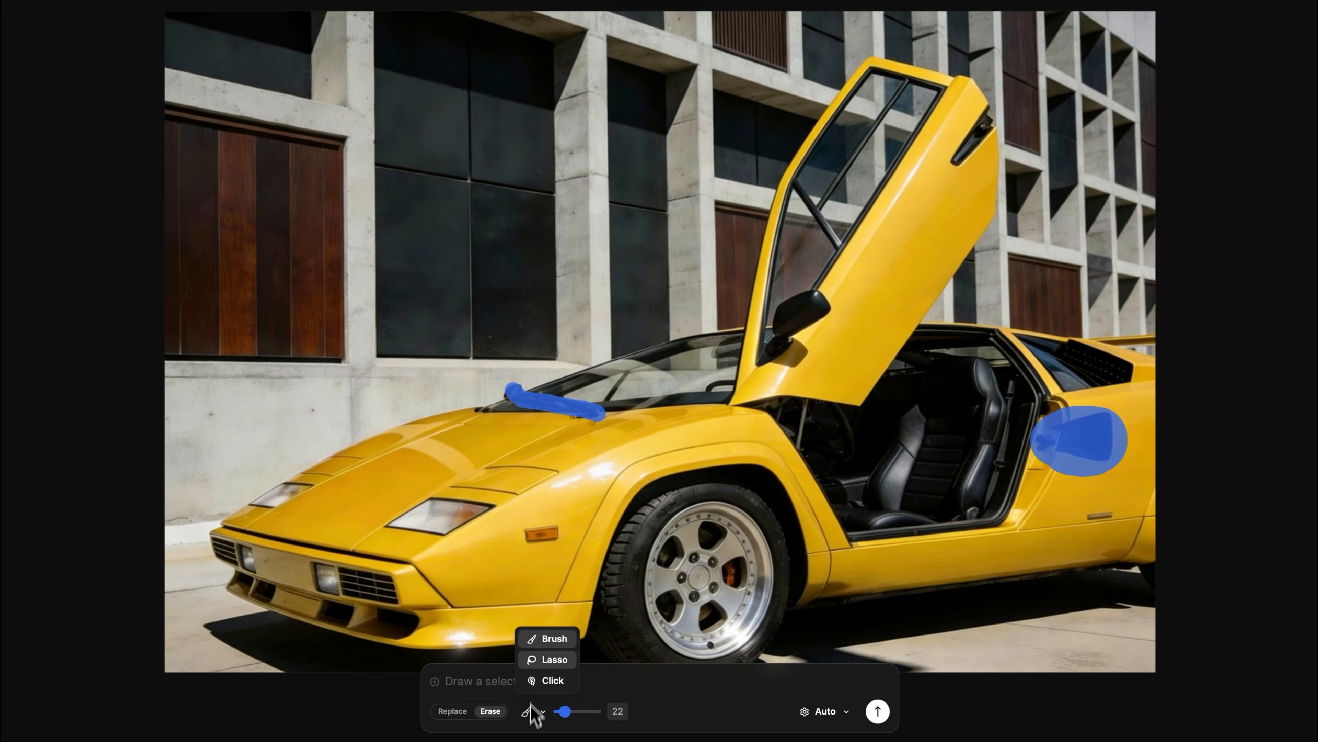
left_click(537, 660)
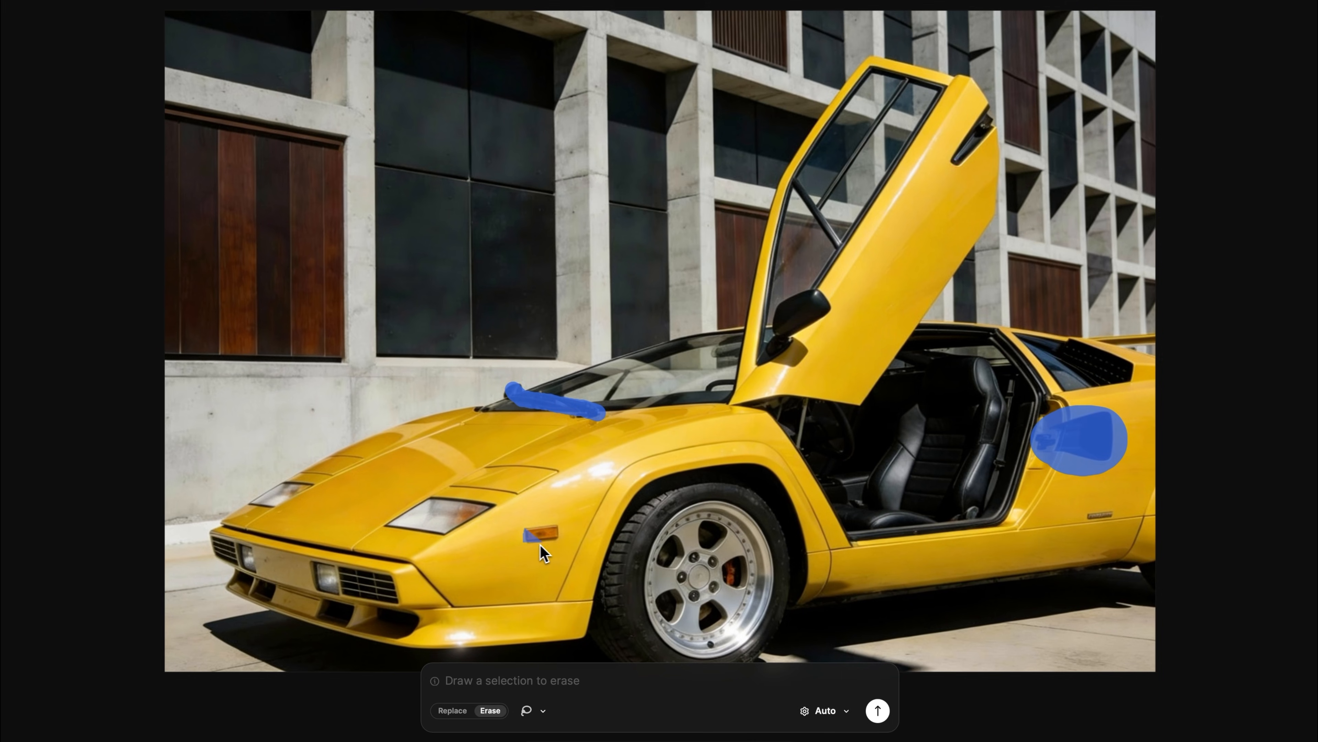
mouse_move(540, 548)
left_mouse_down()
mouse_move(563, 550)
mouse_move(565, 527)
mouse_move(530, 525)
mouse_move(528, 538)
left_mouse_up()
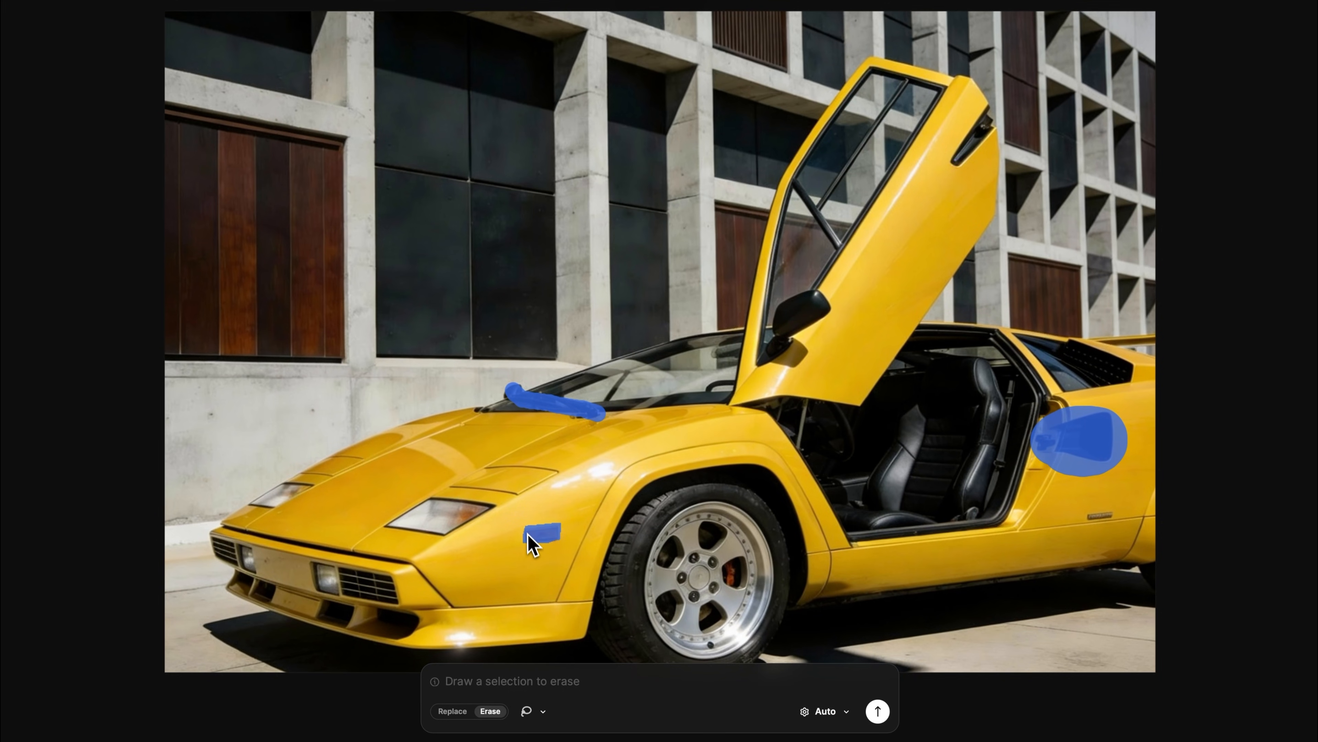
left_click(540, 712)
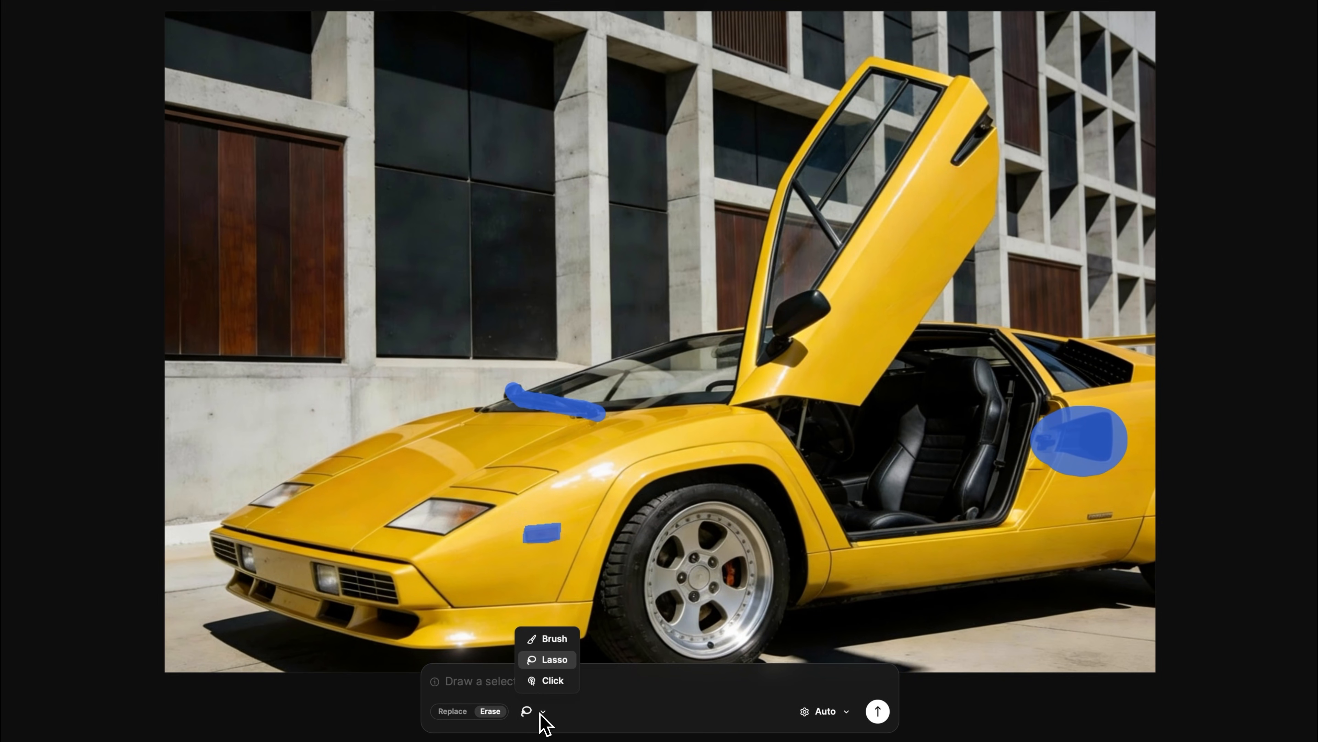
left_click(544, 685)
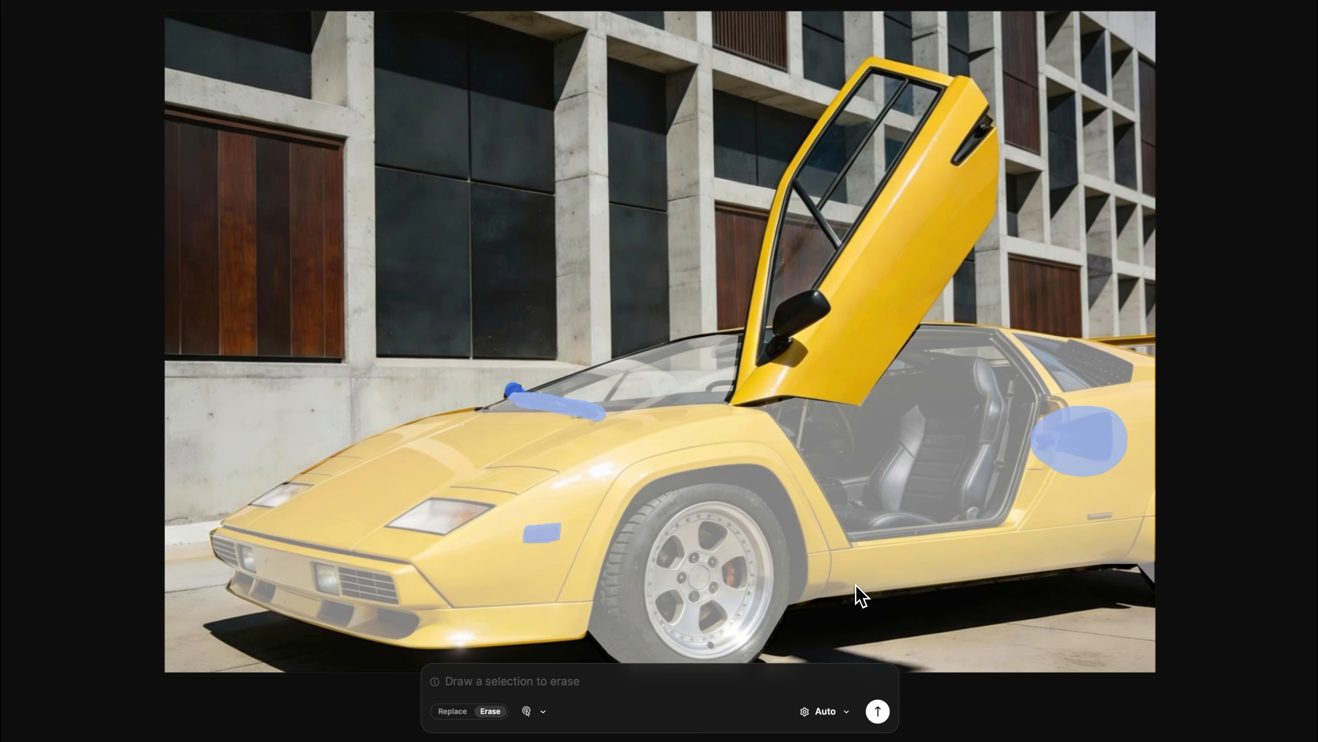
left_click(717, 609)
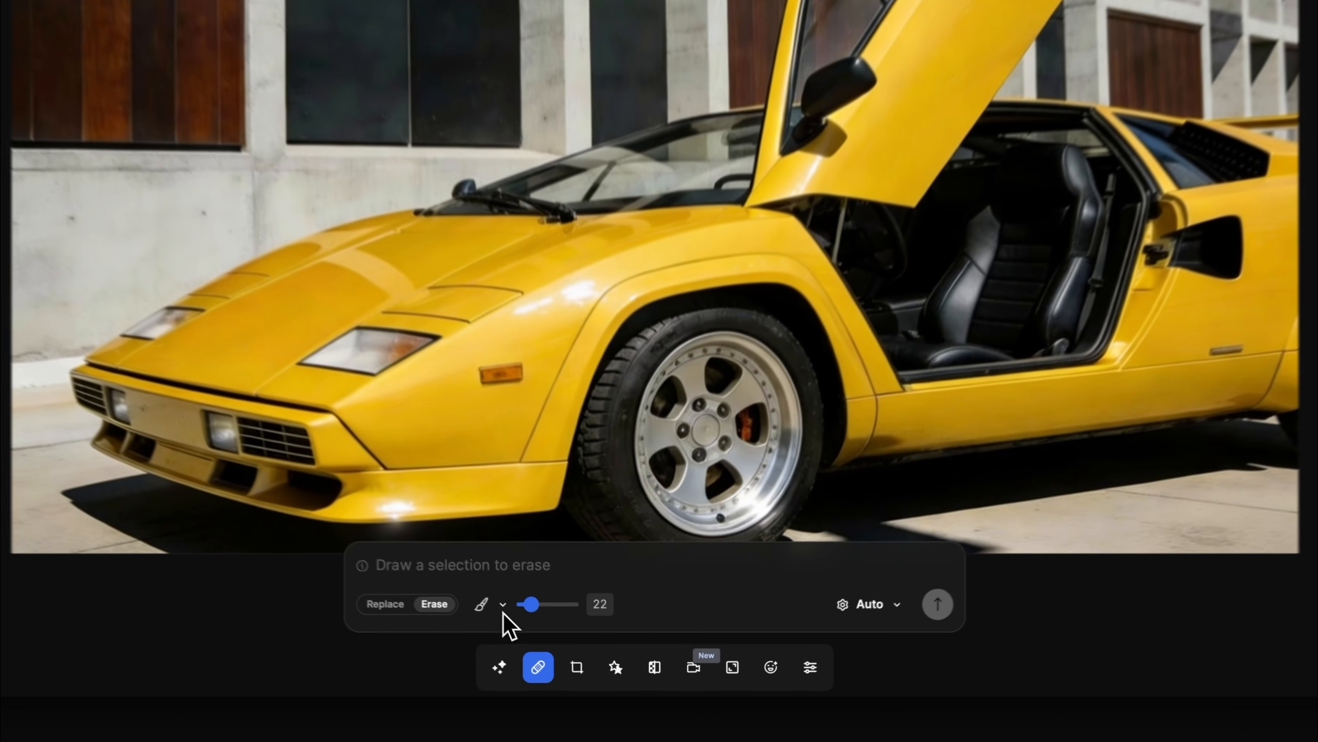
Step: Lasso the open door's window in Replace mode, generate with "Change the window color to black." and save the third result
left_click(574, 646)
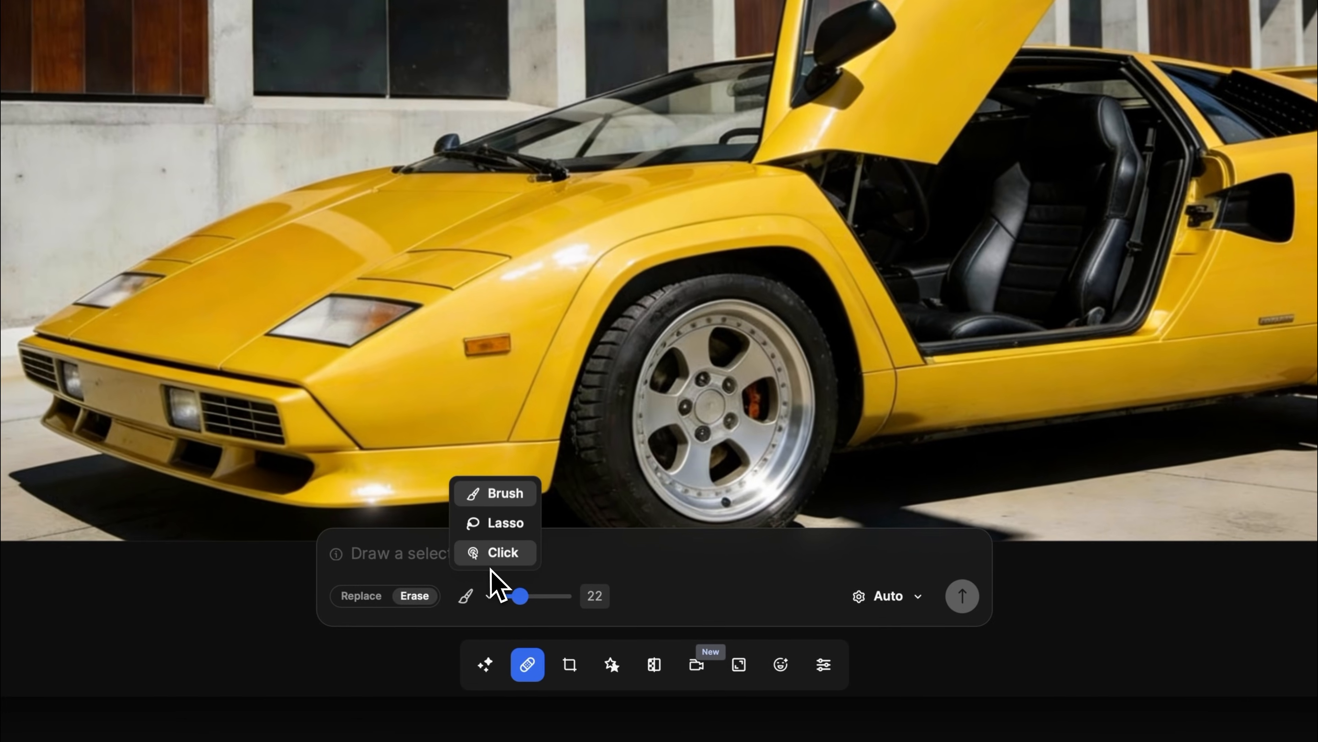
left_click(496, 526)
mouse_move(785, 361)
left_mouse_down()
mouse_move(803, 270)
mouse_move(921, 63)
mouse_move(970, 126)
mouse_move(789, 391)
left_mouse_up()
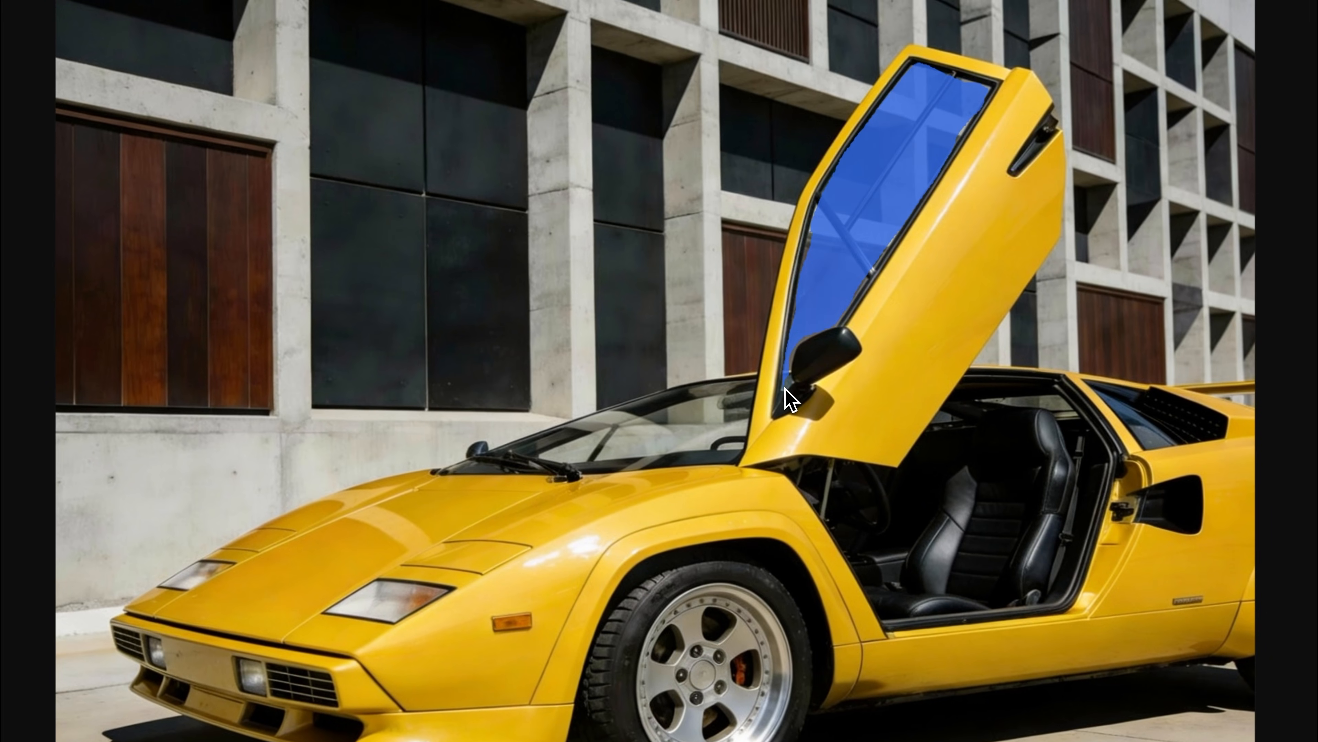
type("Change the window color to black.")
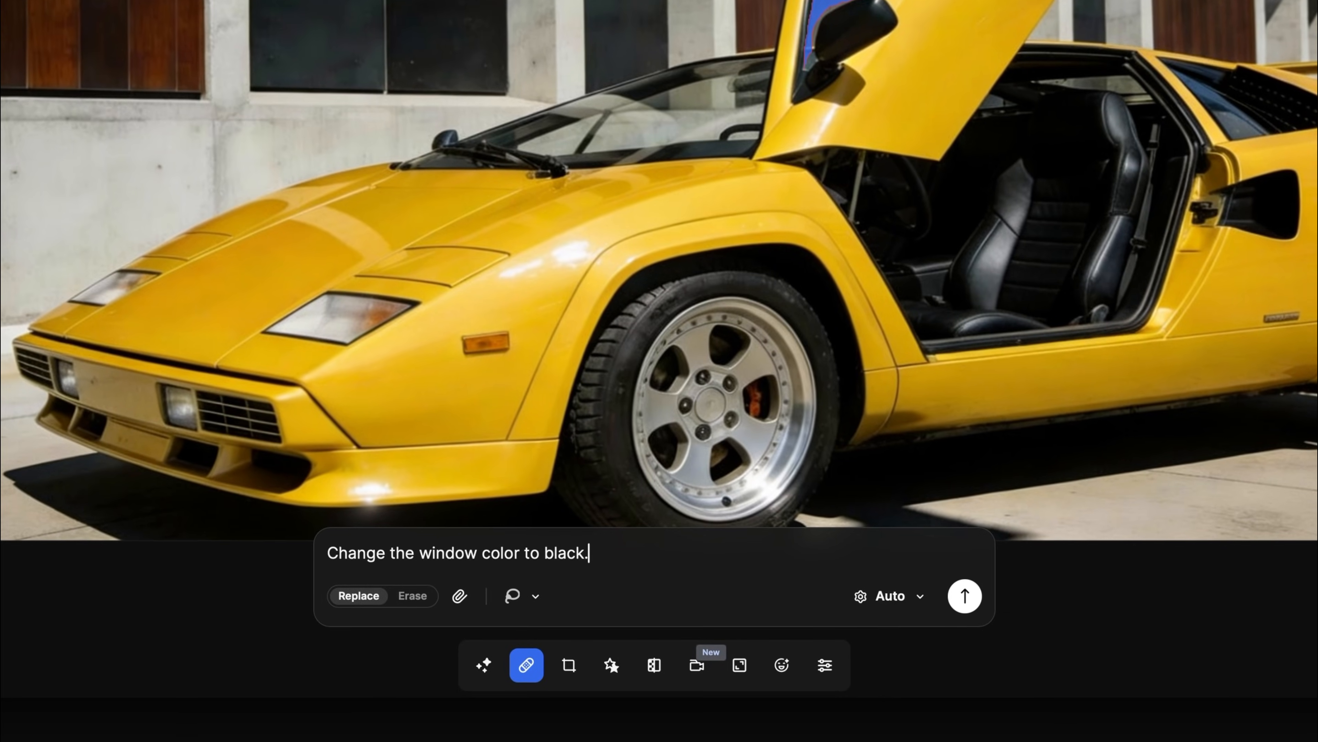
key("Return")
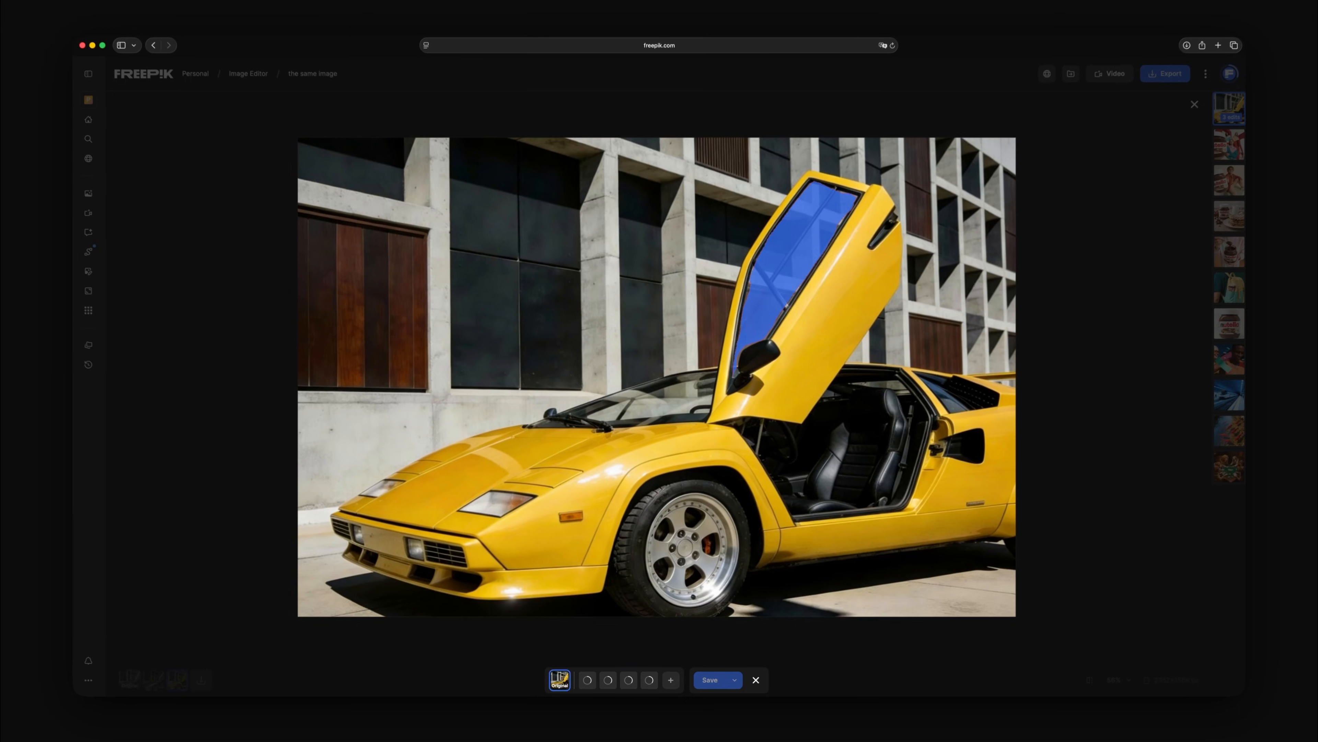
left_click(629, 679)
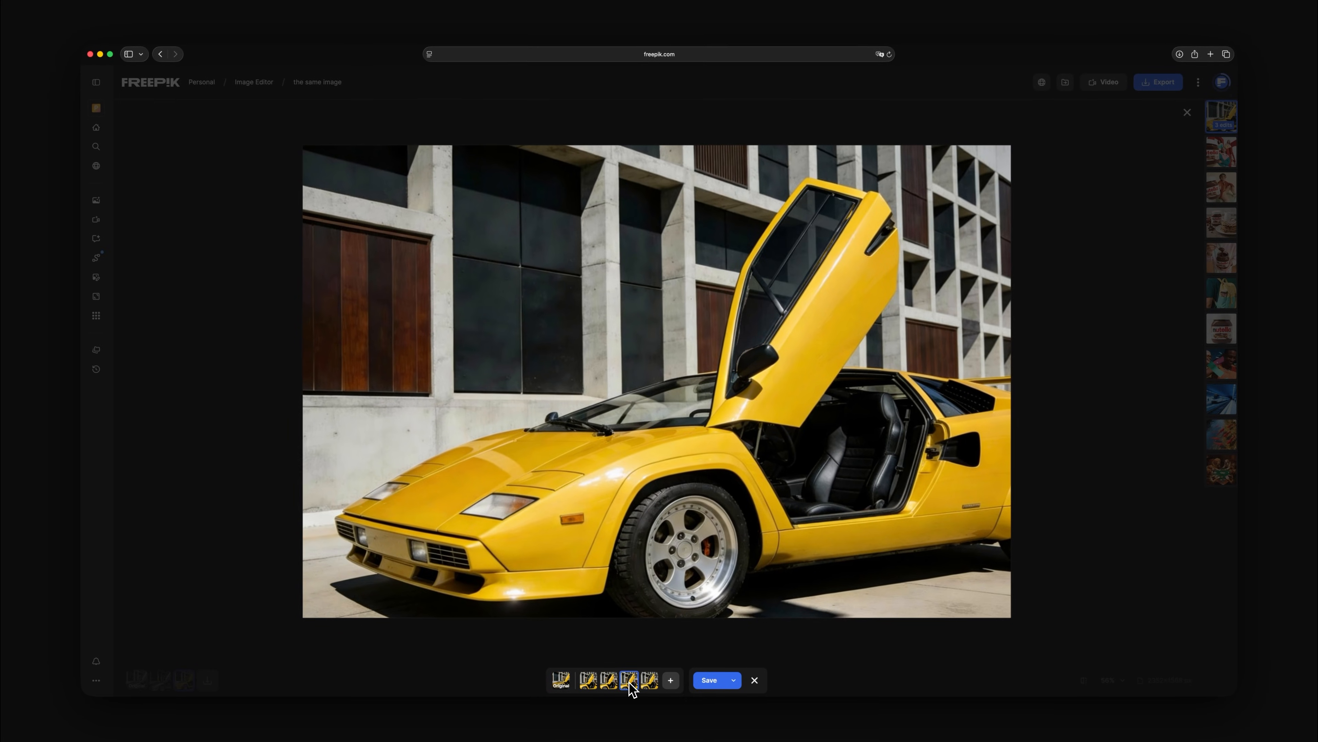
left_click(715, 688)
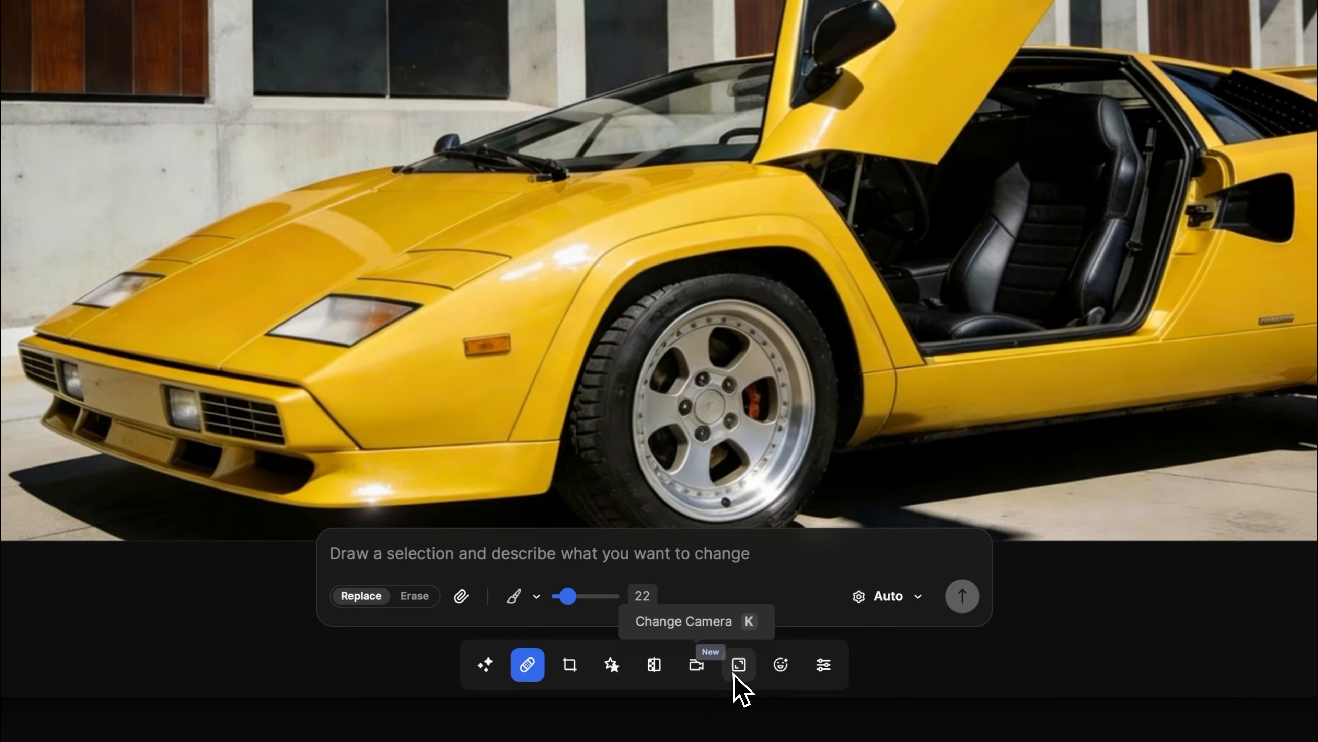
Step: Switch Retouch to Erase mode with the Lasso and outline the orange side marker light on the front fender
left_click(411, 597)
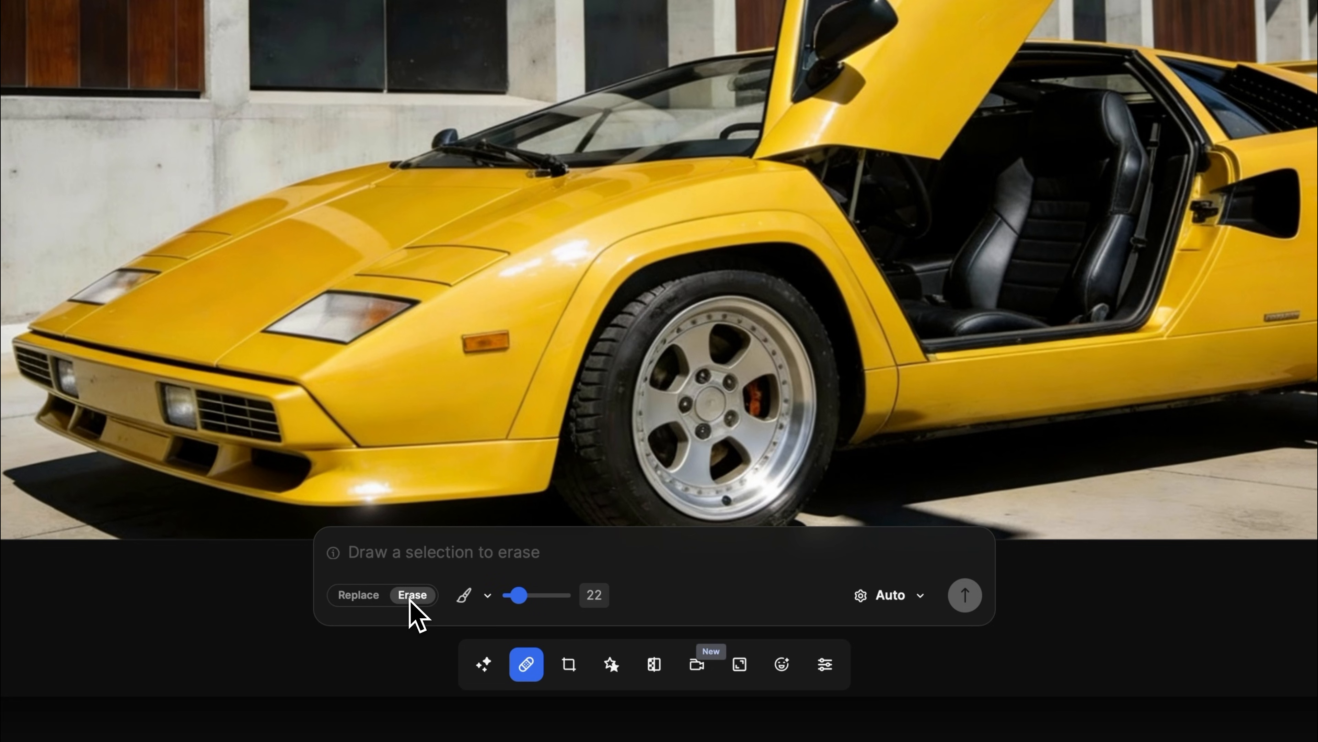
left_click(467, 596)
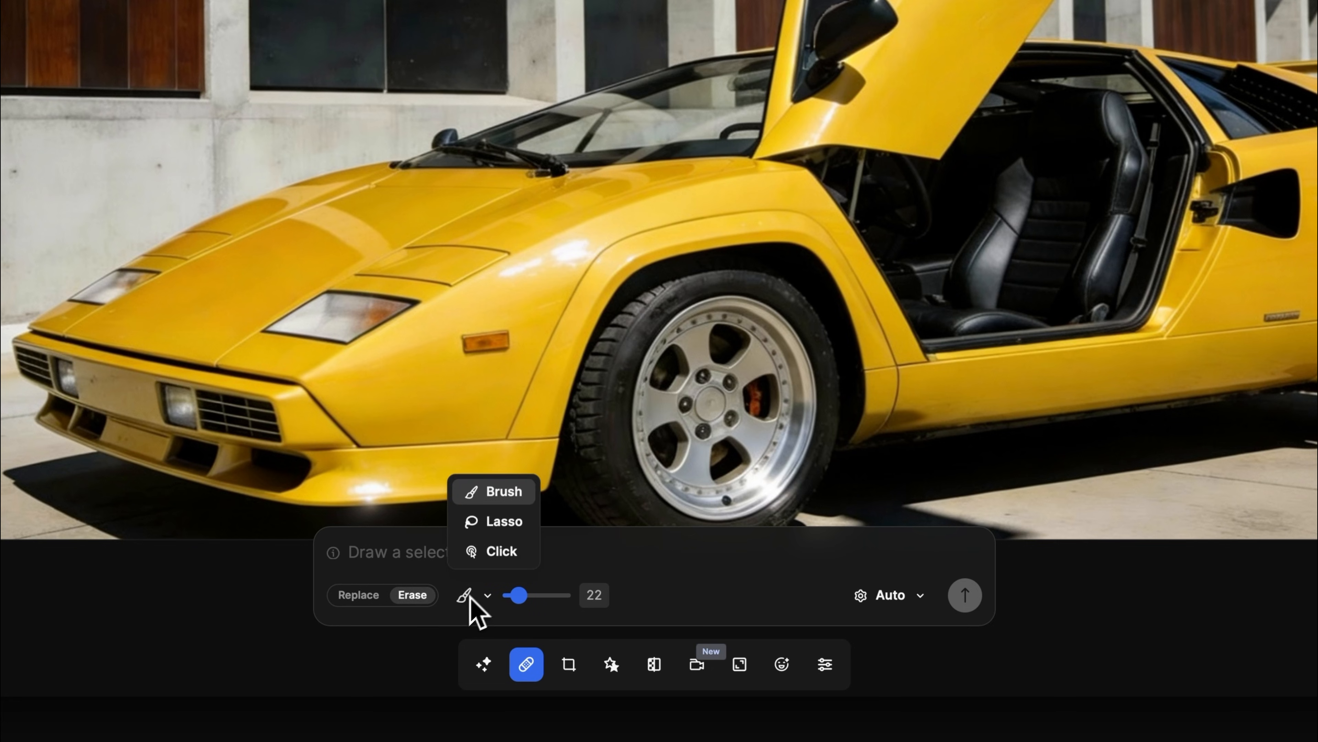
left_click(491, 524)
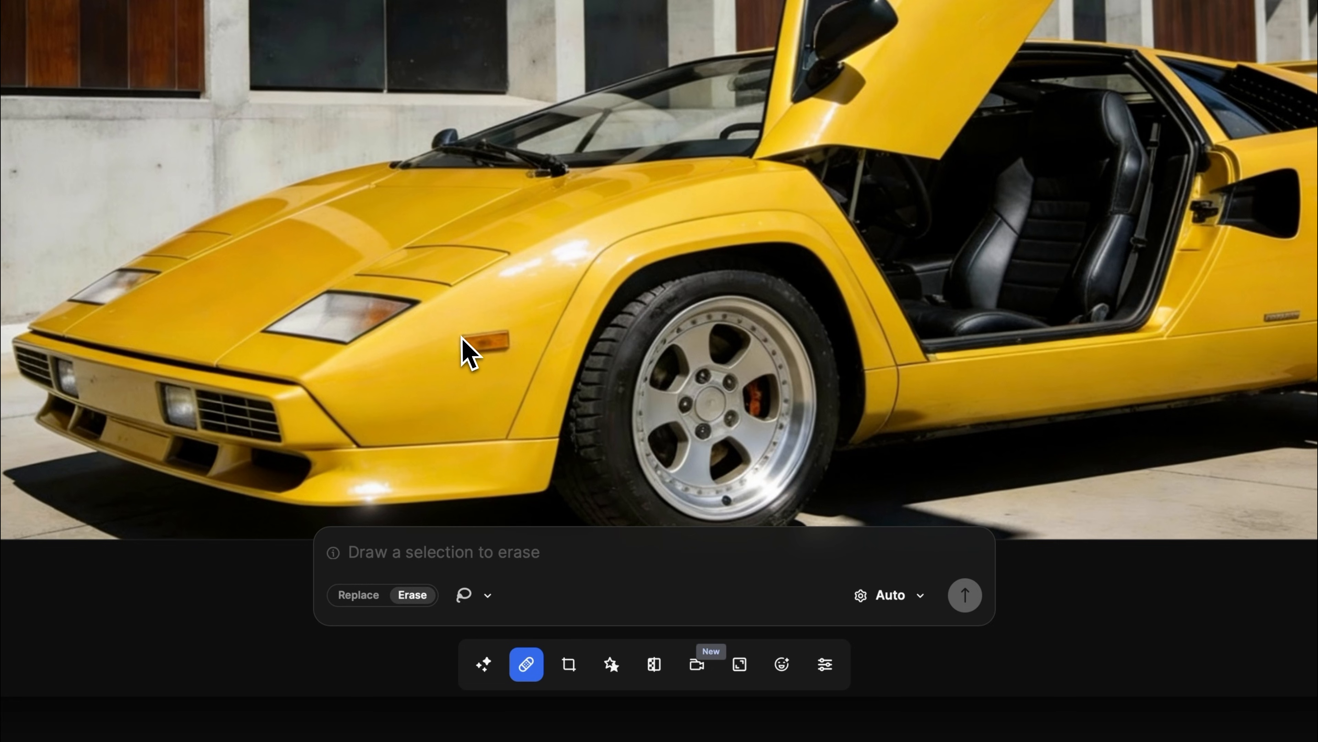
mouse_move(462, 338)
left_mouse_down()
mouse_move(477, 374)
mouse_move(518, 368)
mouse_move(520, 331)
mouse_move(457, 335)
left_mouse_up()
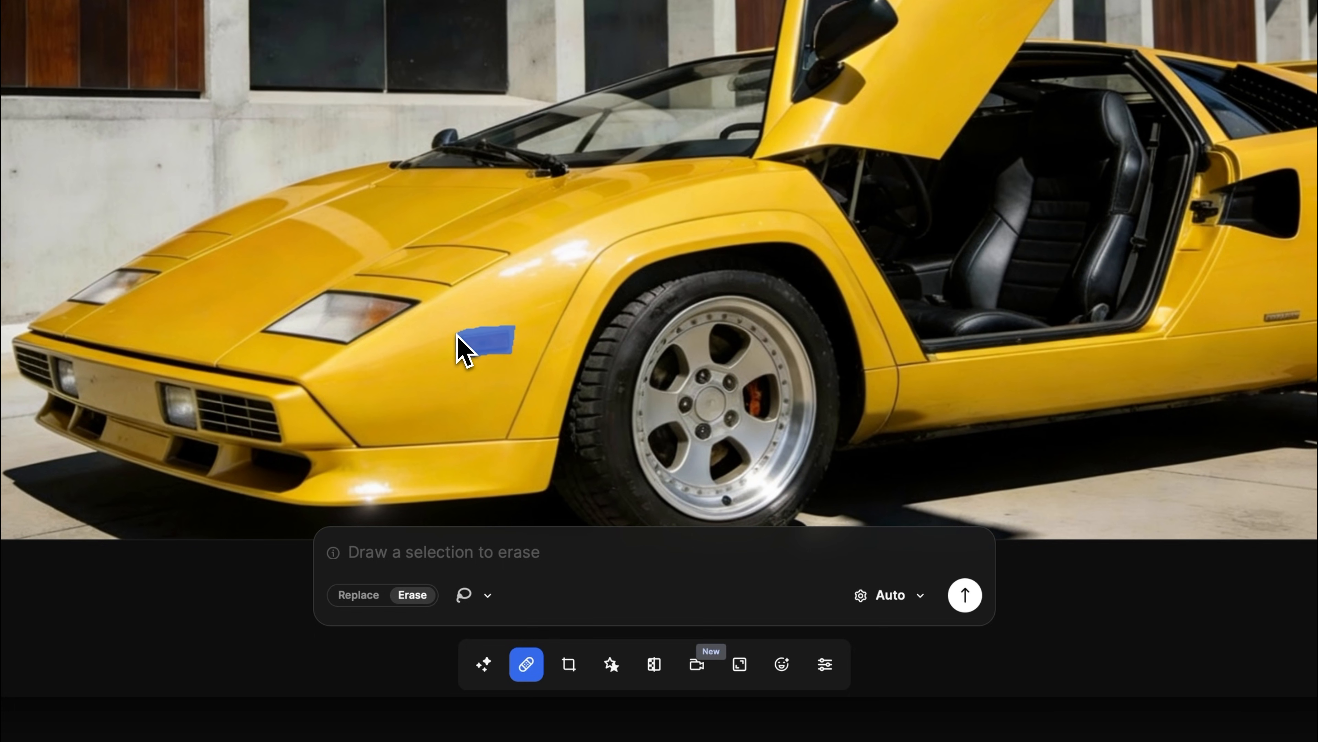
Step: Keep Auto as the model, run the erase on the marked side light and save the generated result
left_click(914, 603)
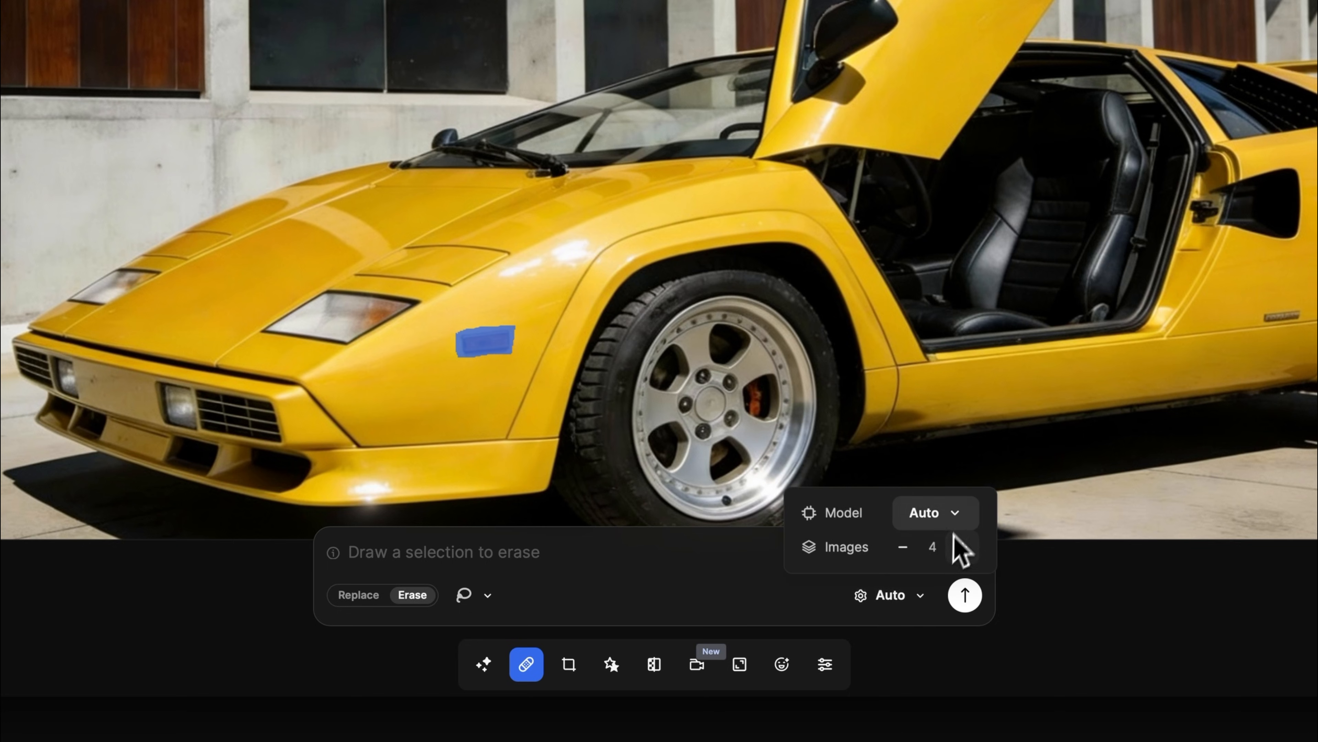
left_click(959, 514)
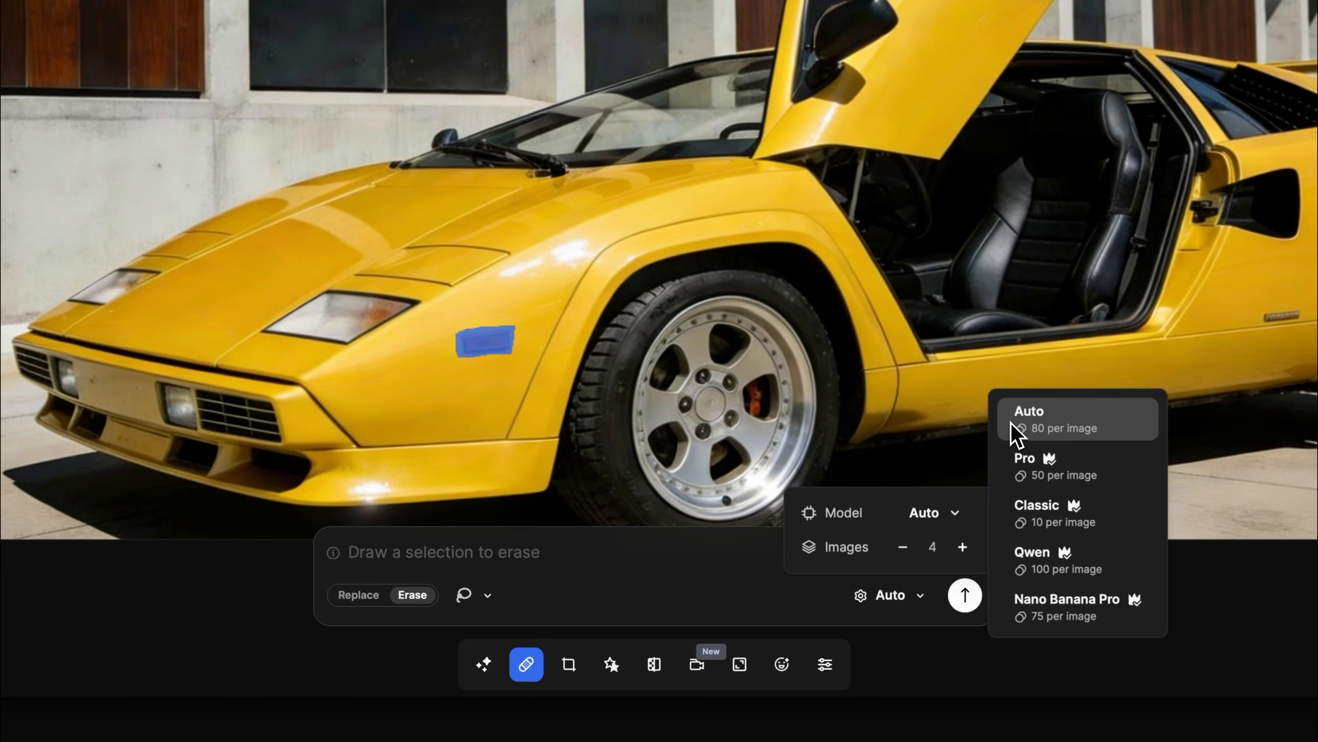
left_click(1012, 425)
left_click(969, 597)
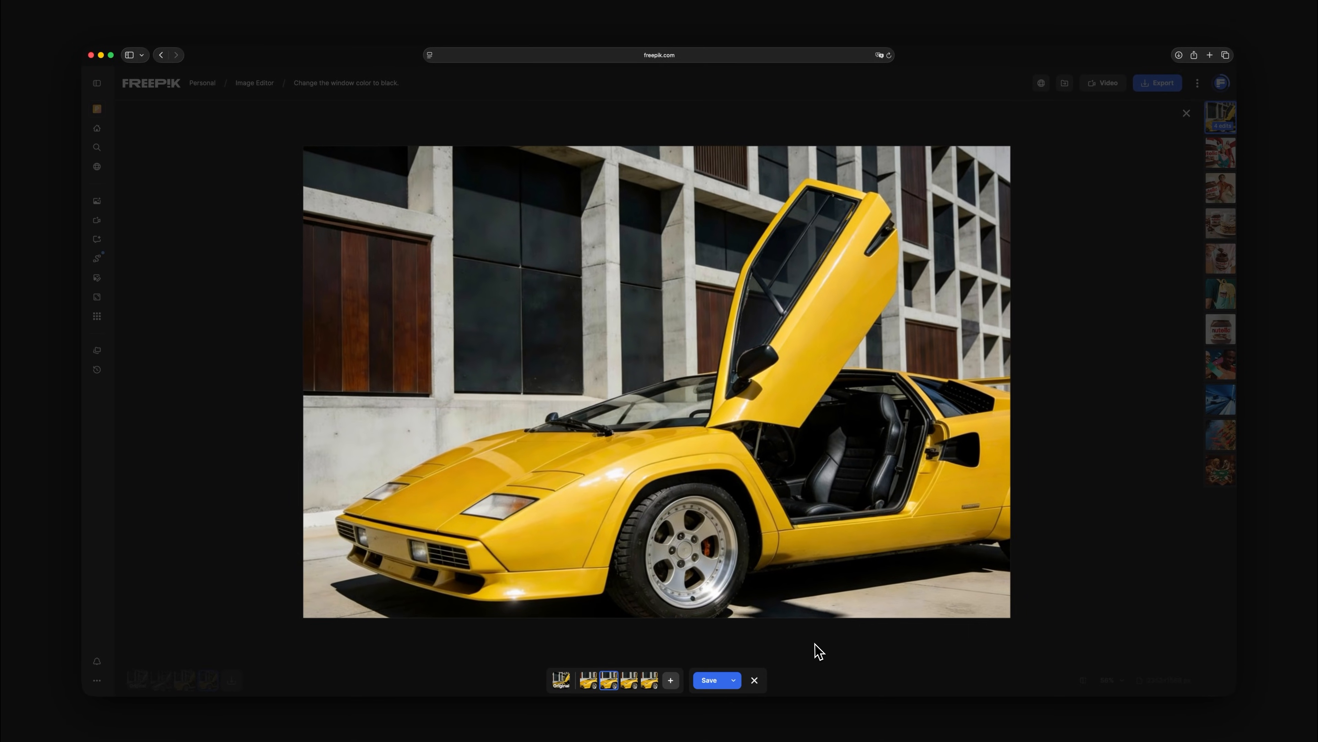
left_click(705, 688)
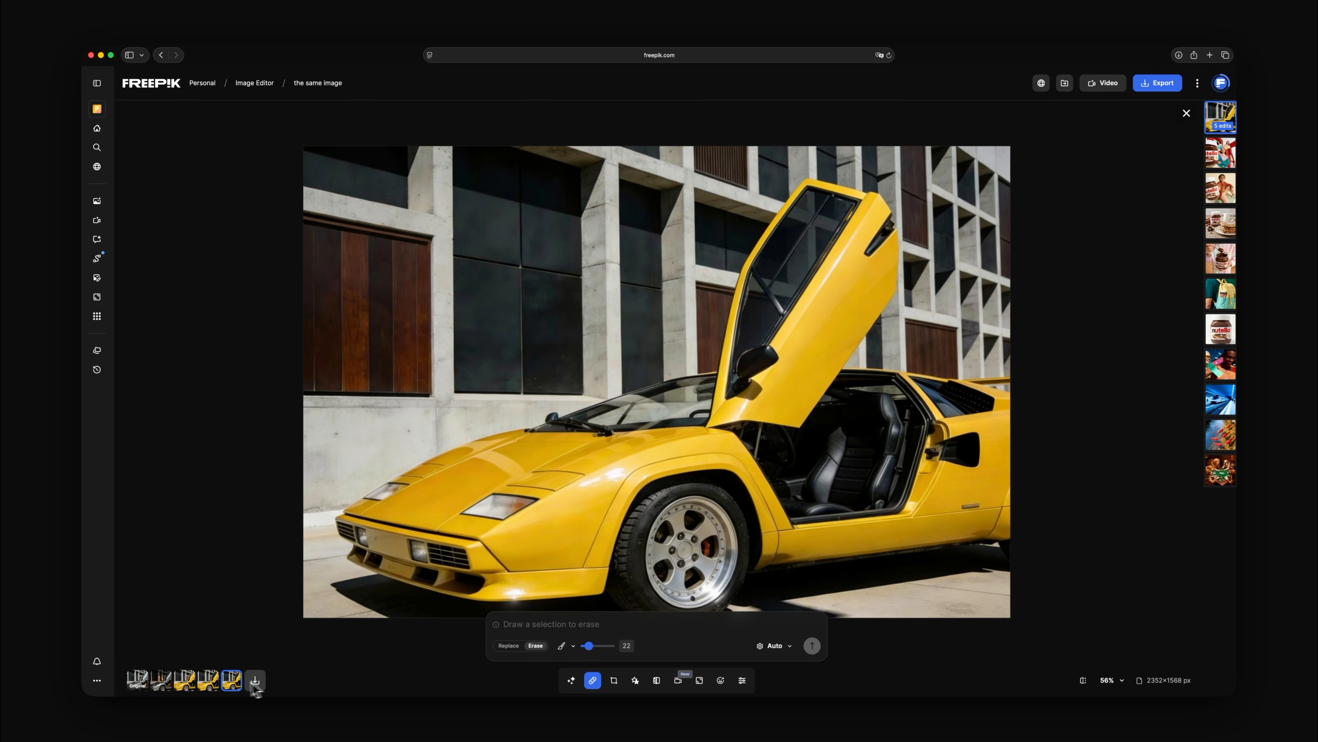
Step: In Edit on the original silver car version, attach the white seat image from Creations and enter the prompt "Change the seat to white"
left_click(141, 687)
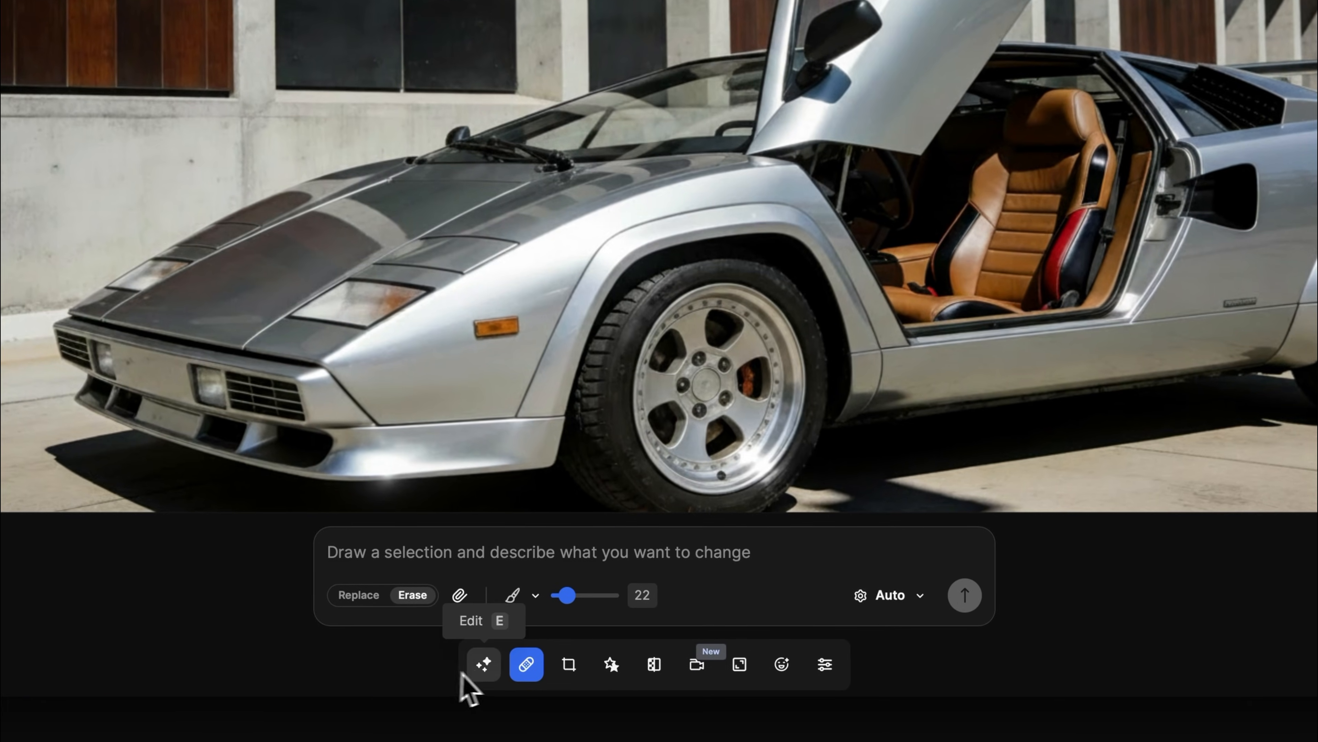
left_click(496, 673)
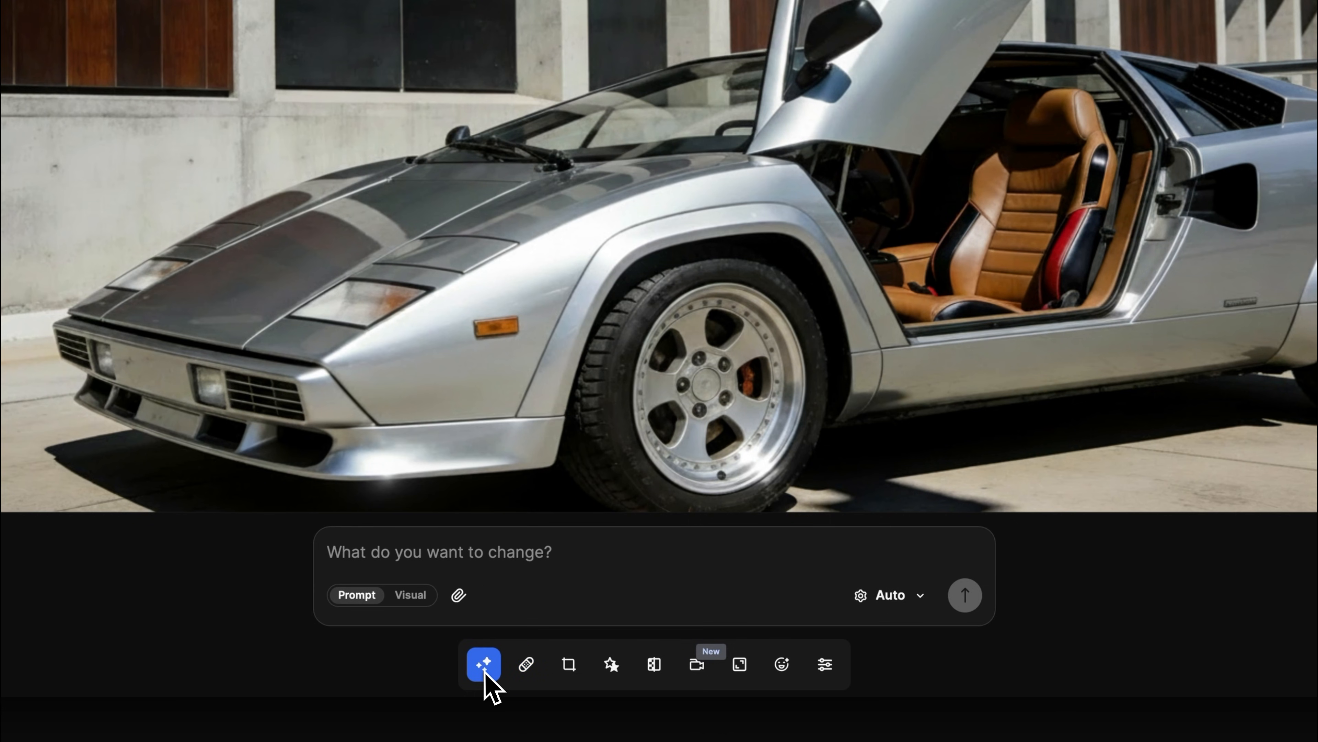
left_click(459, 595)
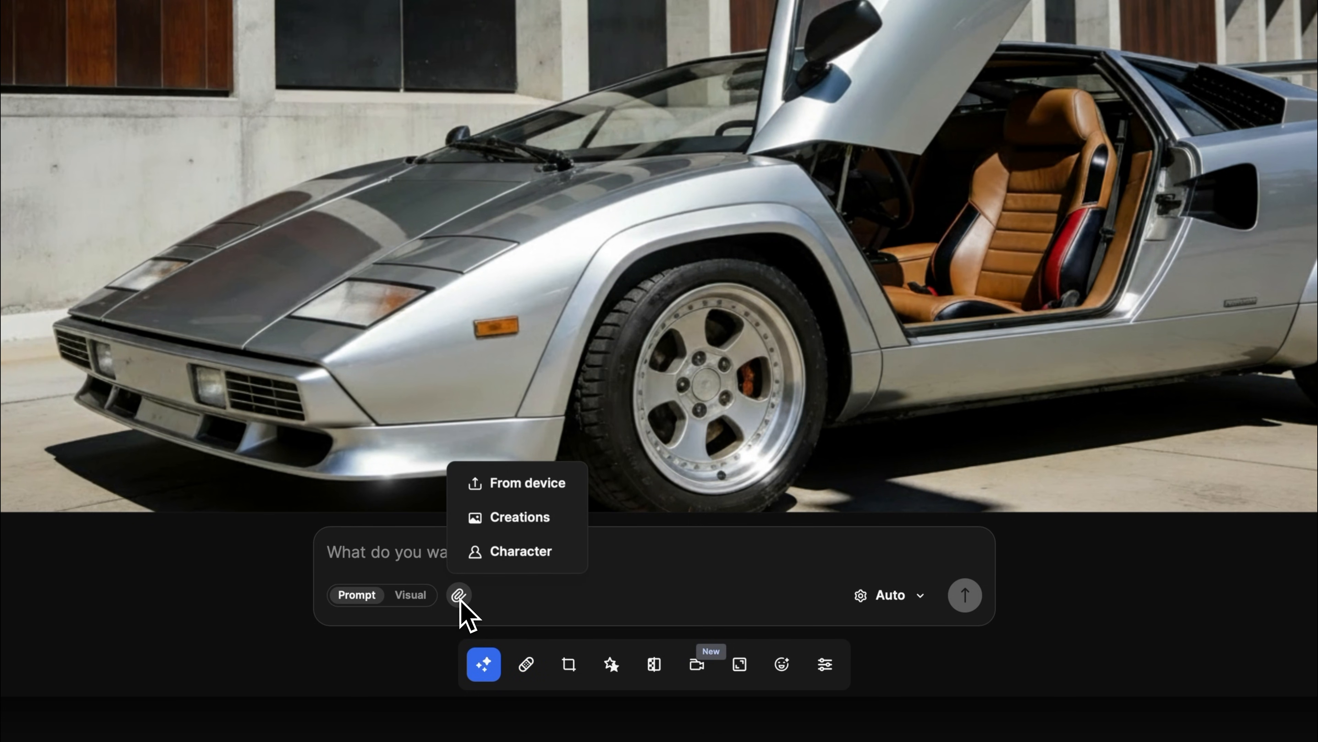
left_click(521, 518)
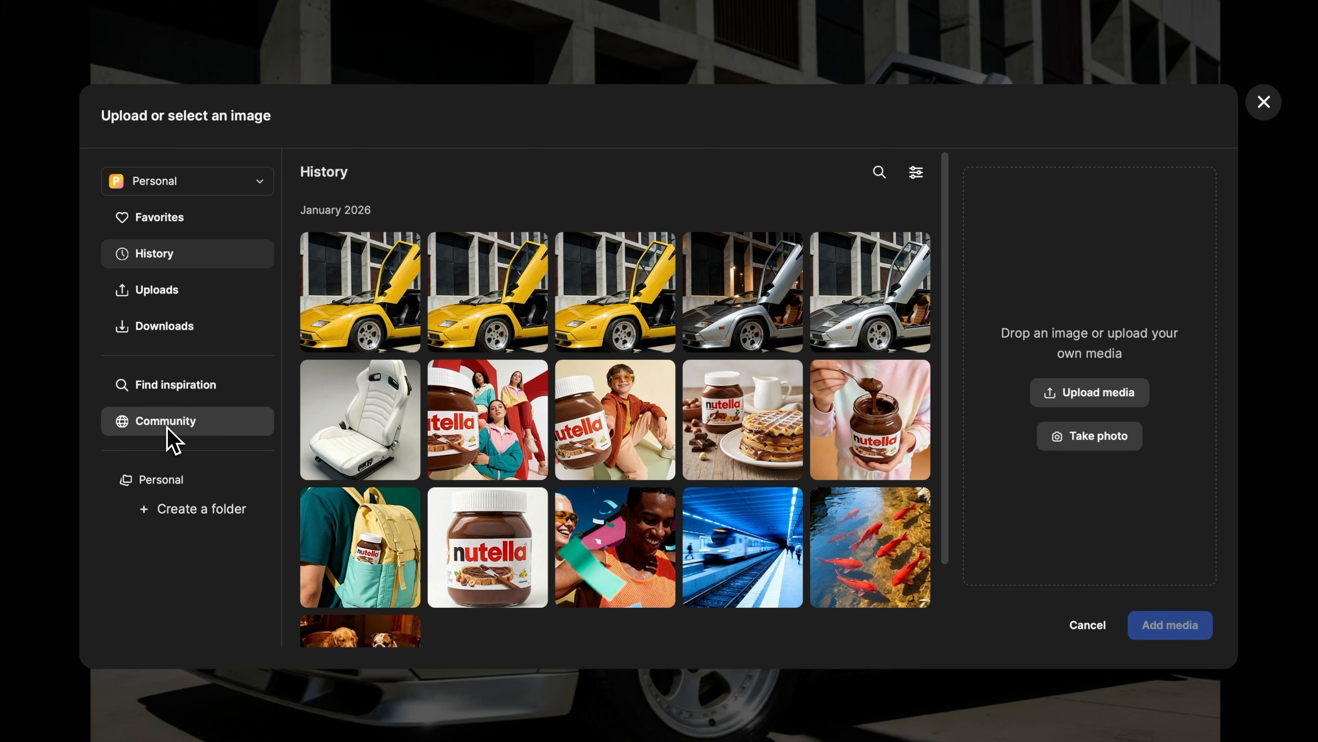
left_click(347, 426)
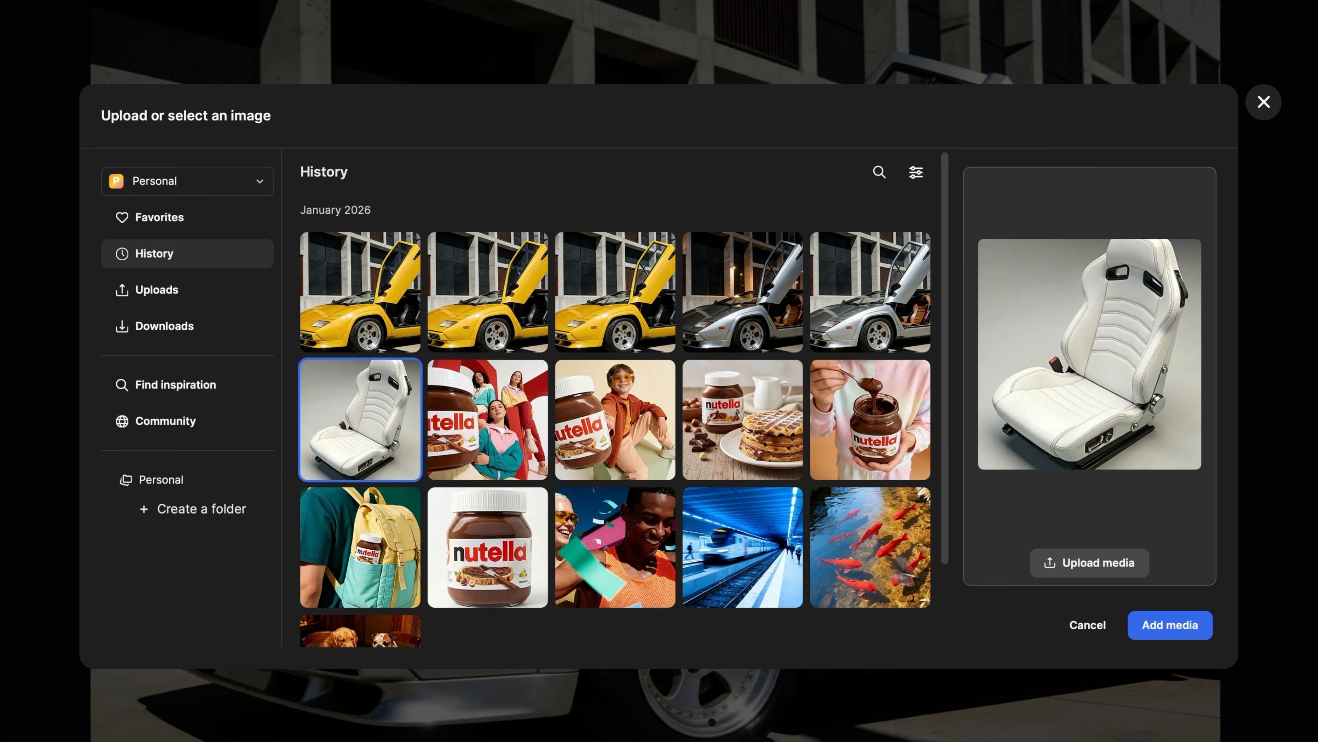
left_click(1162, 628)
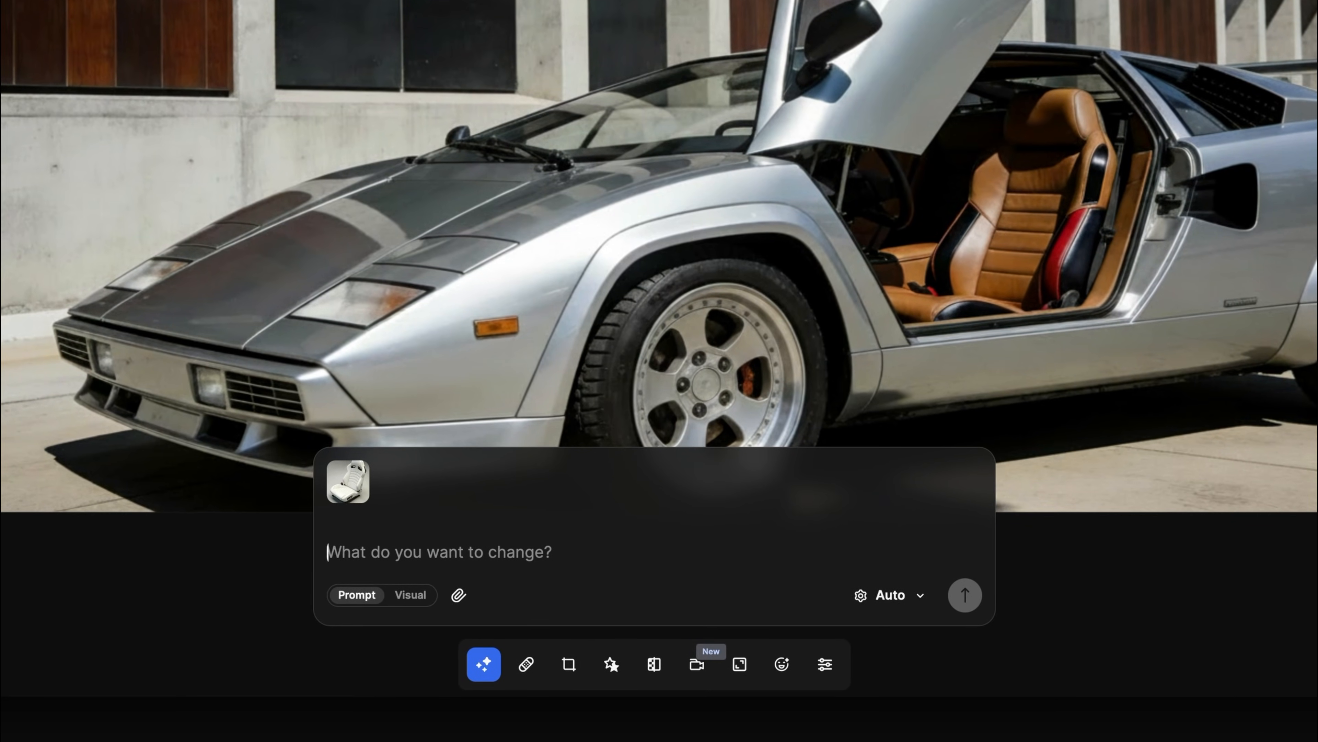
type("Change the seat to white")
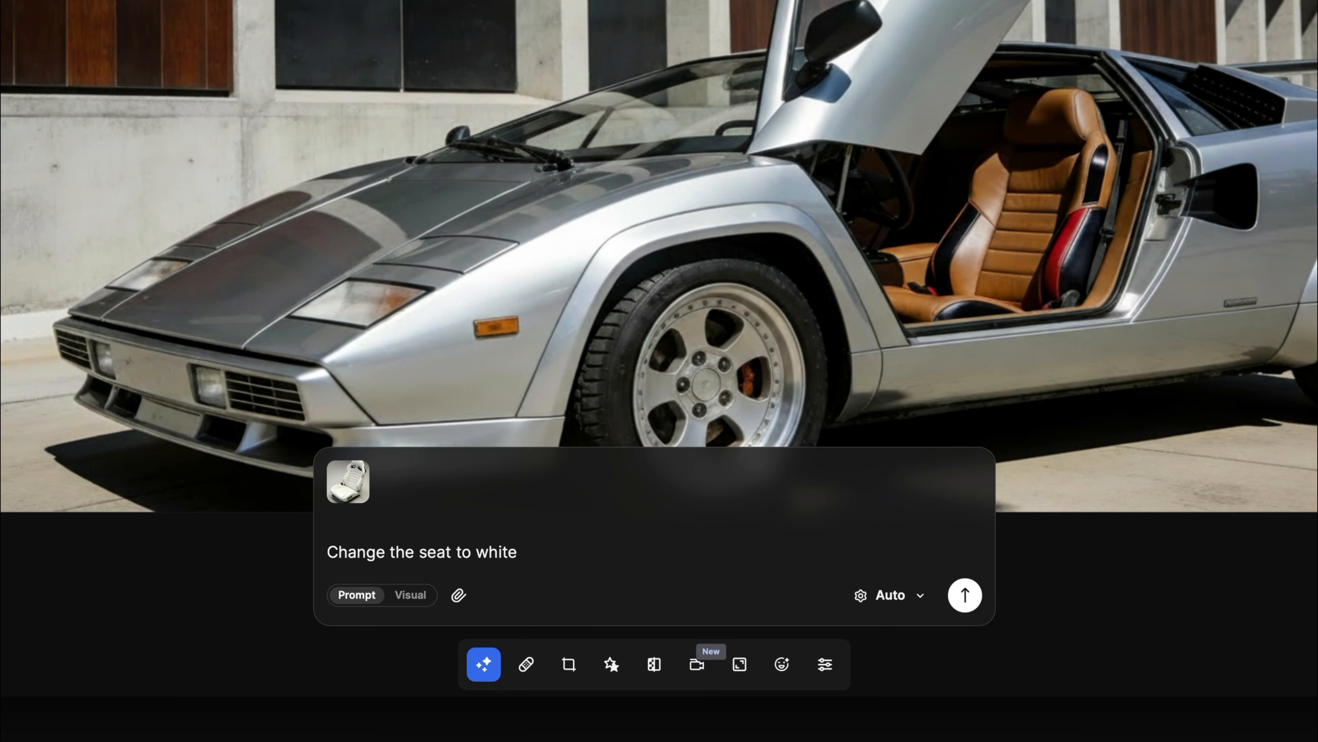